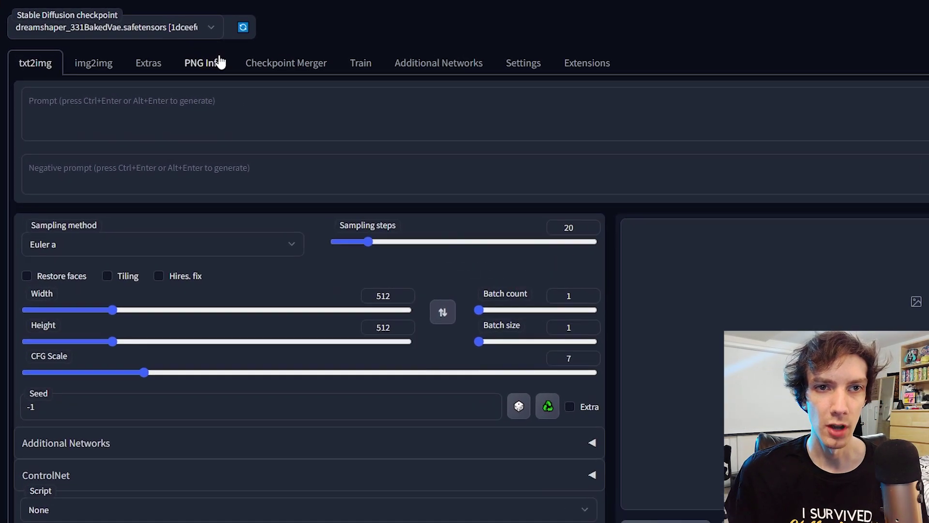
- Load the deliberate_v2.safetensors checkpoint after briefly trying v1-5-pruned-emaonly
left_click(211, 27)
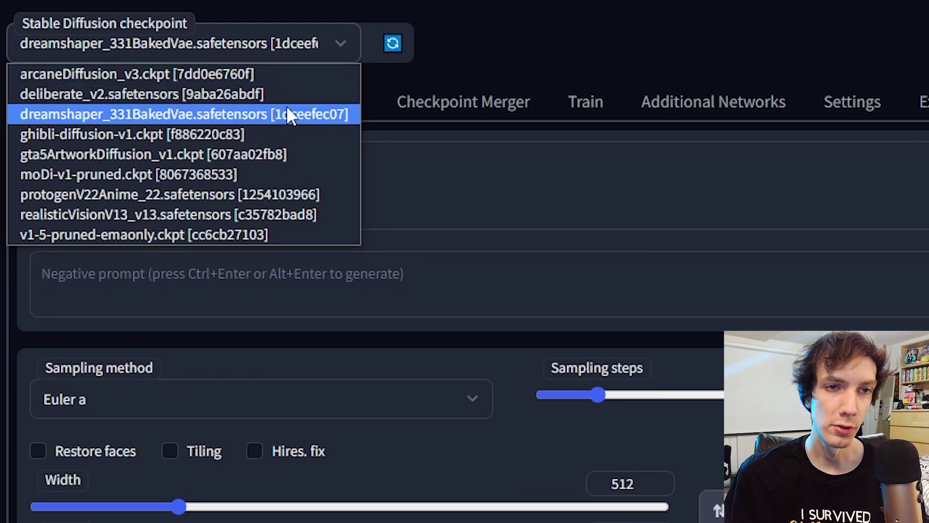
left_click(249, 232)
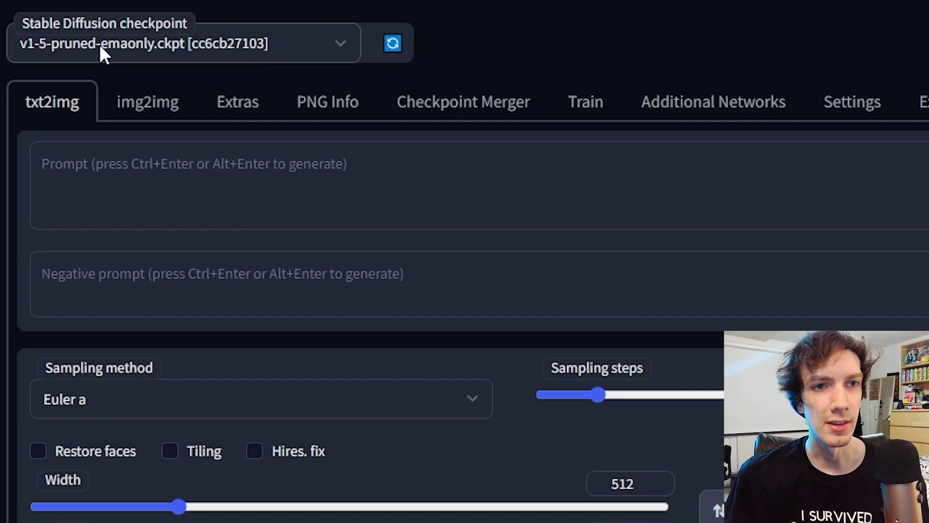
left_click(236, 47)
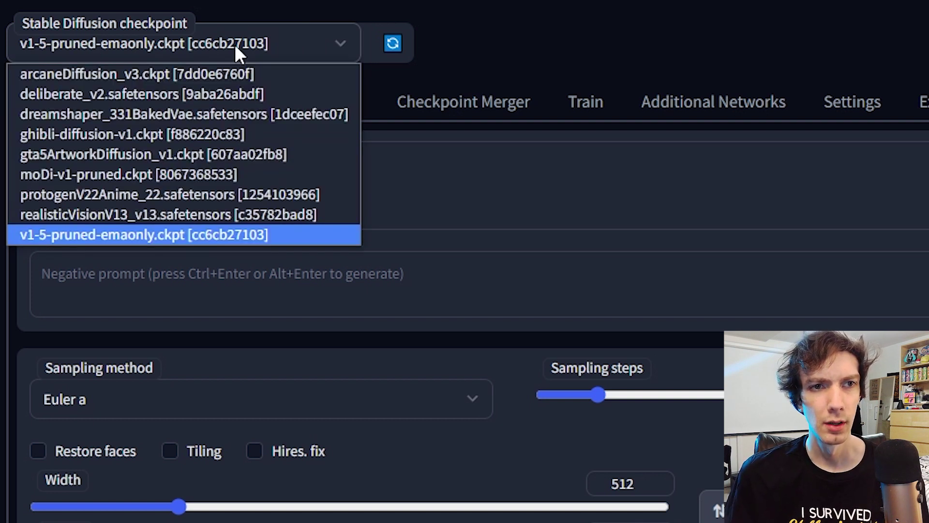
left_click(244, 94)
left_click(202, 177)
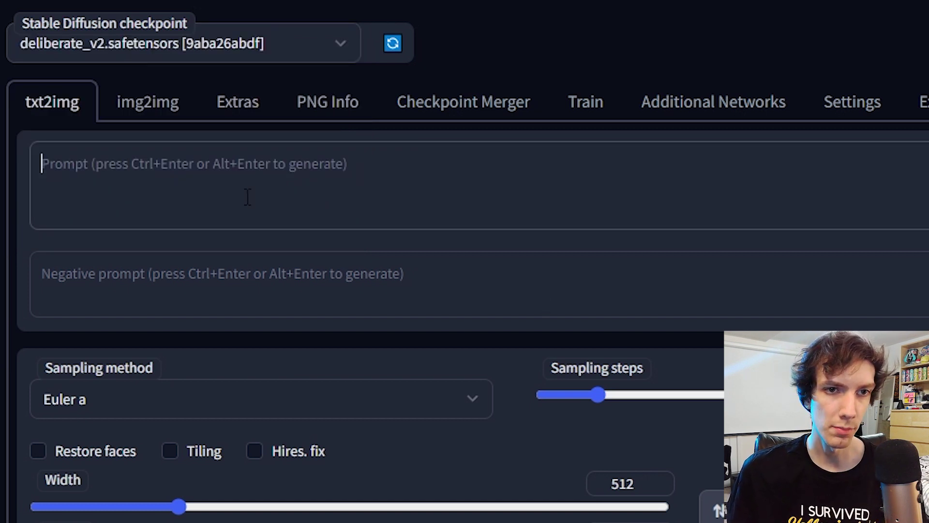
left_click(231, 294)
- Enter 'robot' as the prompt and 'bikini' as the negative prompt
left_click(264, 190)
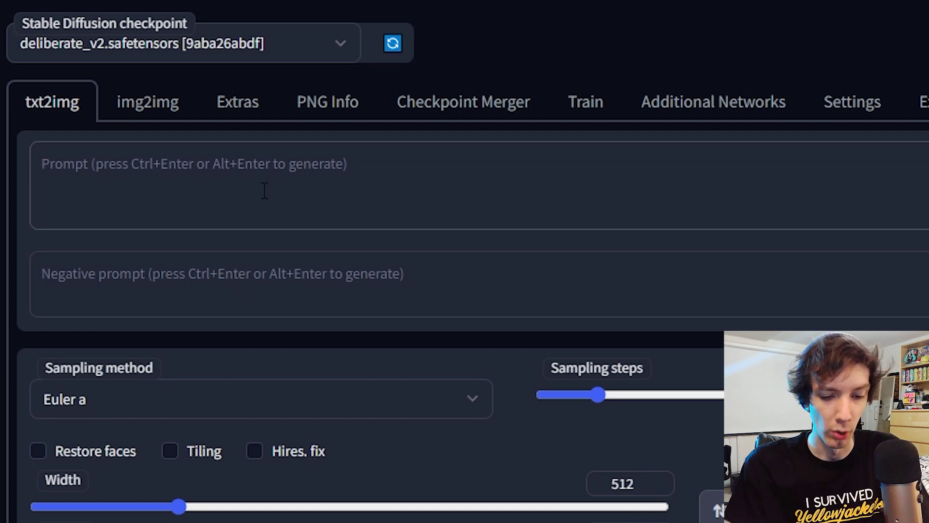
type("robot")
key("Tab")
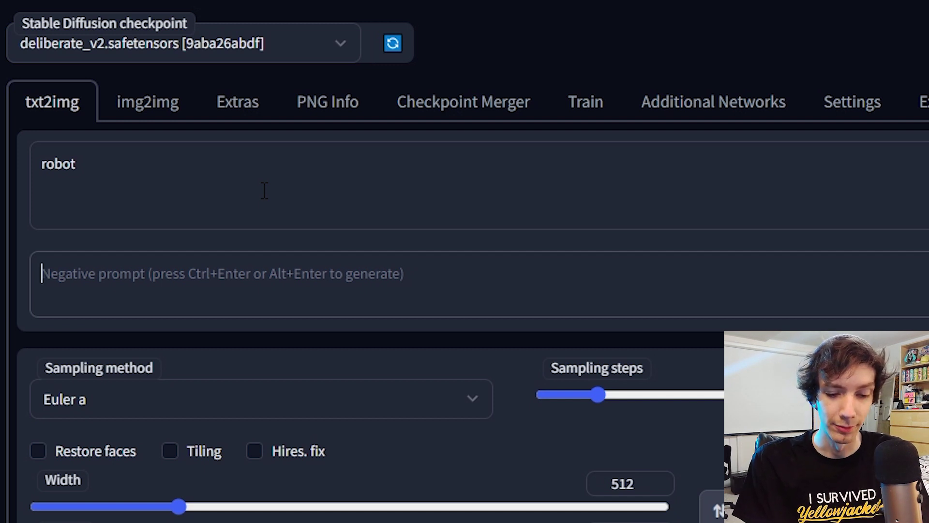
type("bikini")
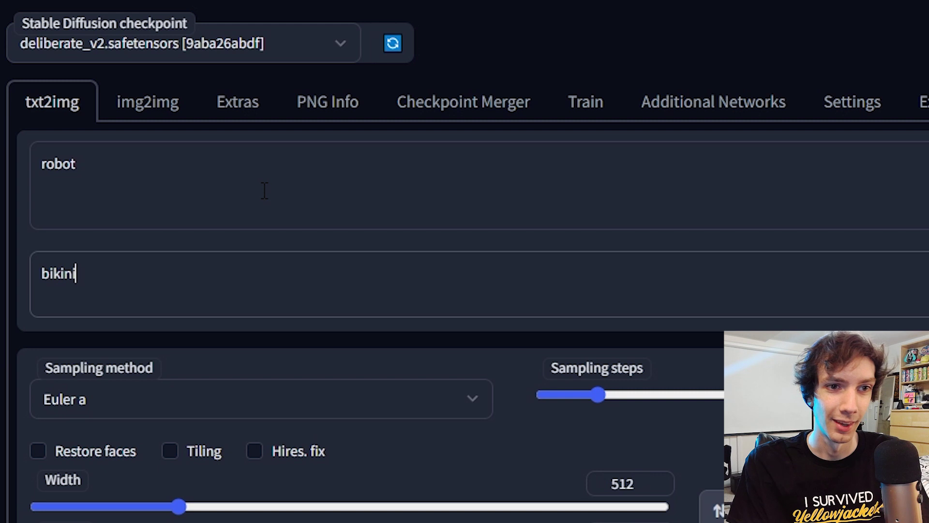
left_click(265, 190)
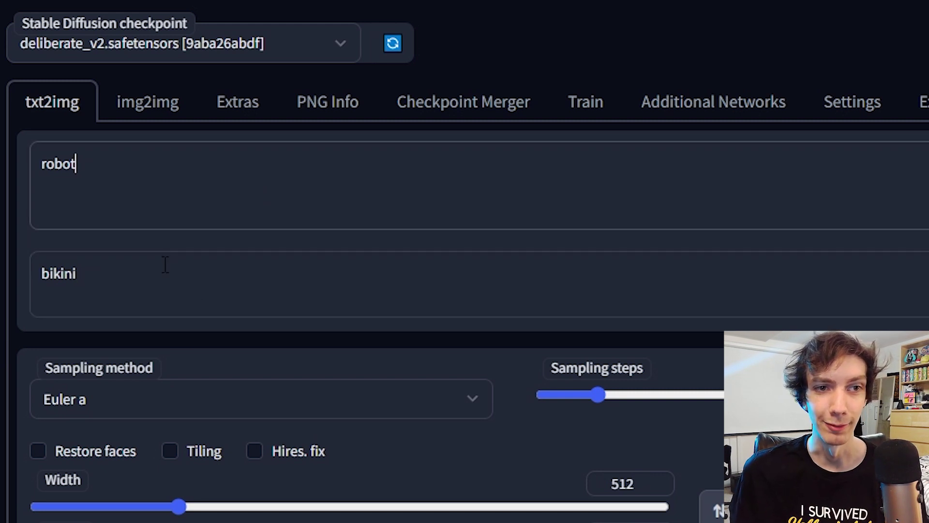
double_click(76, 263)
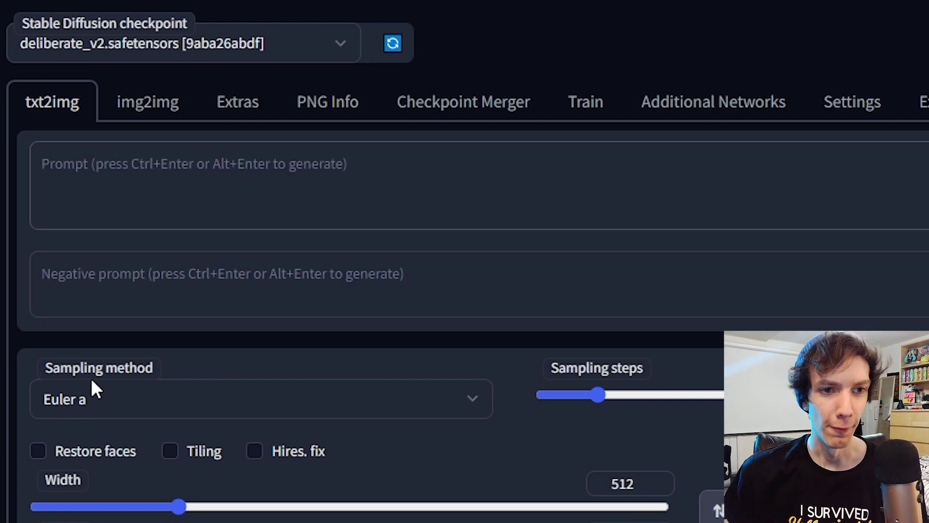
- Choose DDIM as the sampling method and expand the ControlNet panel to its image area
scroll(97, 358, "down", 5)
left_click(111, 188)
scroll(135, 227, "down", 2)
left_click(199, 443)
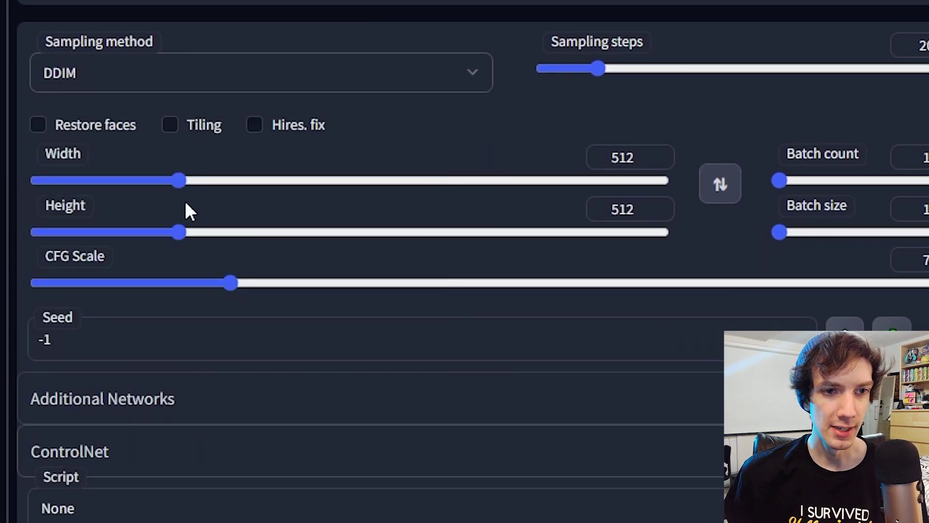
left_click(185, 83)
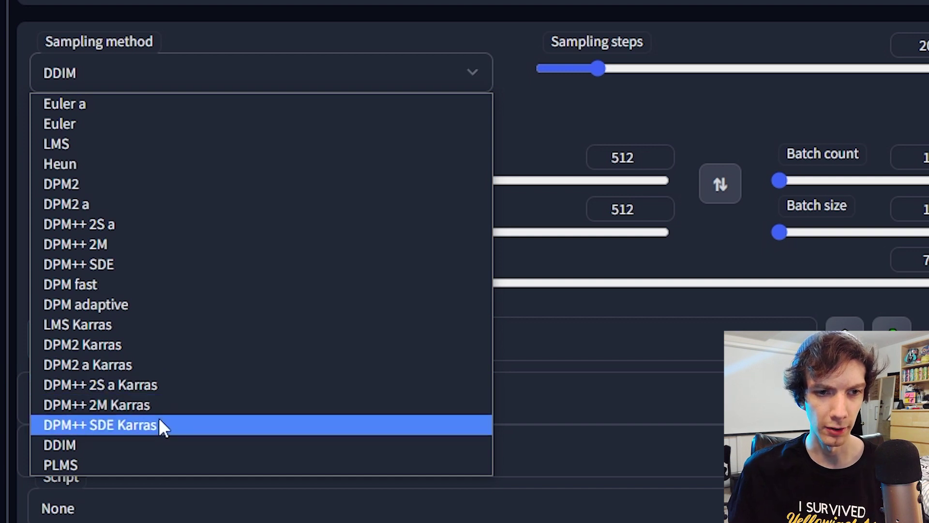
left_click(159, 445)
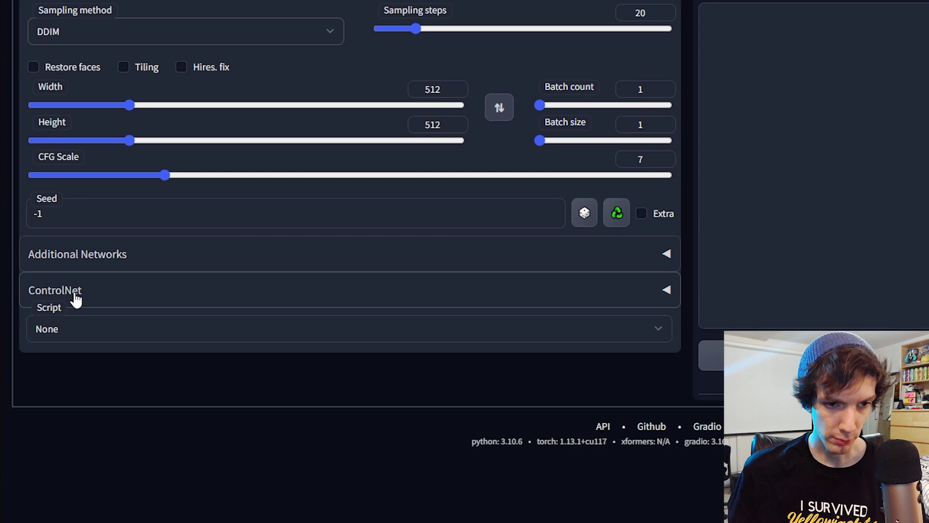
left_click(76, 299)
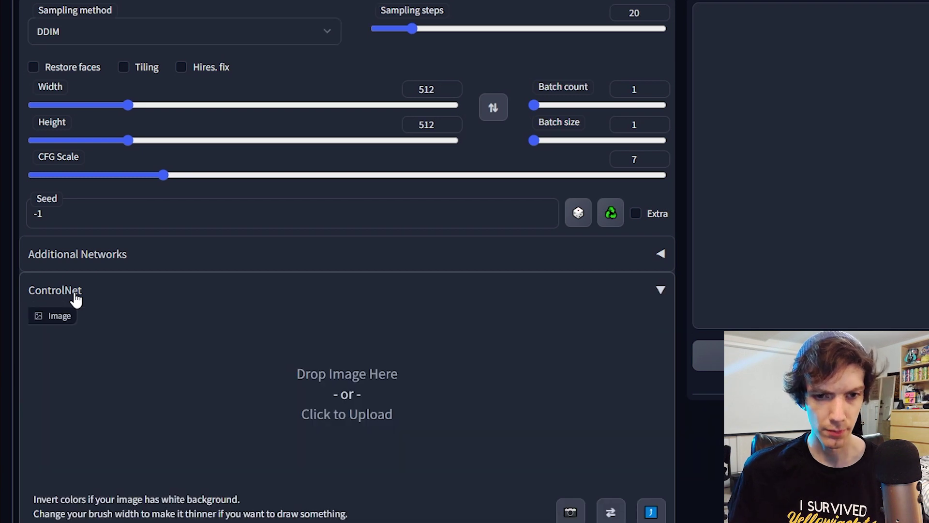
scroll(76, 299, "down", 5)
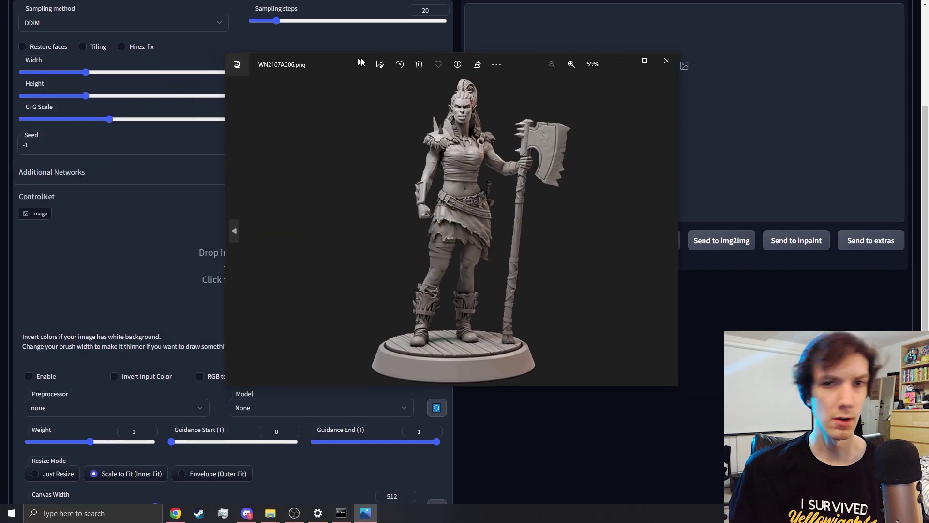
- Position the Photos viewer over the web UI and drag the miniature photo IMG_9951.jpeg toward ControlNet
left_click_drag(360, 60, 315, 60)
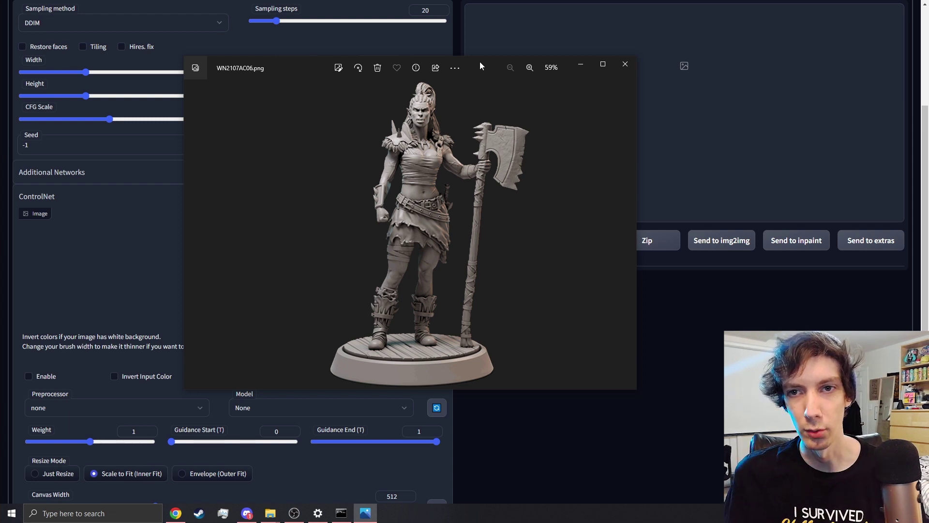
left_click_drag(480, 62, 468, 77)
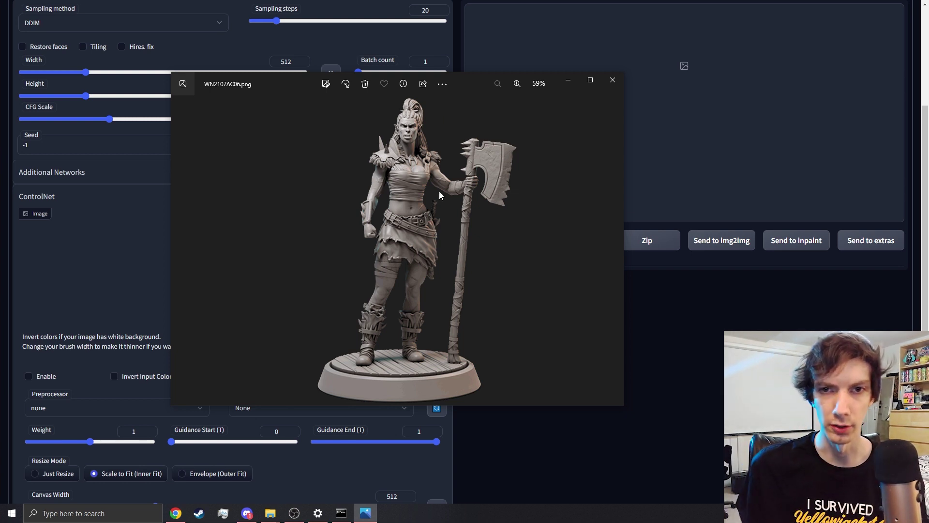
key("Left")
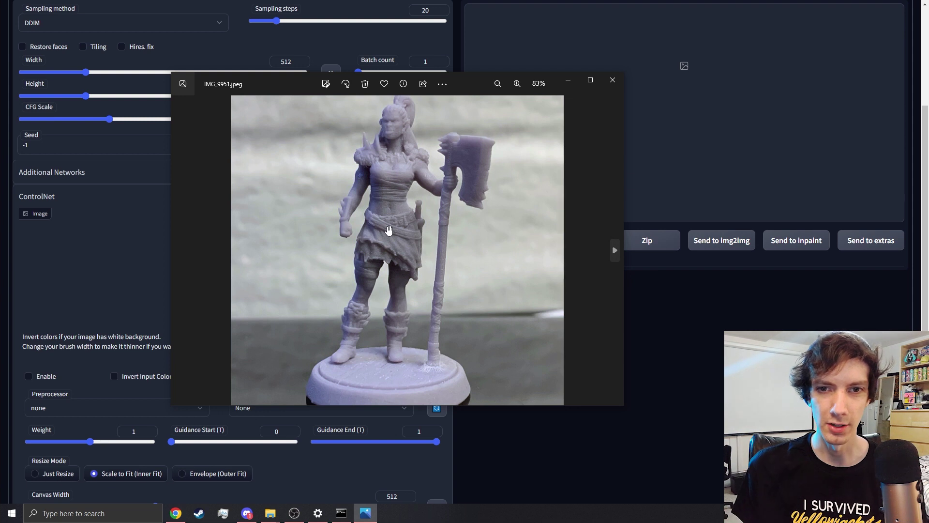
left_click_drag(389, 230, 168, 202)
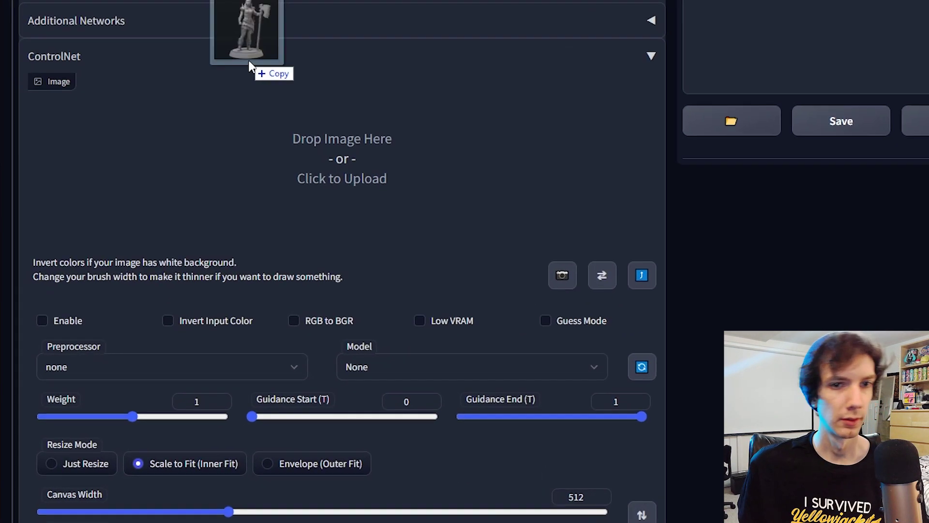
- Drop in the miniature photo, enable ControlNet with canny, control_sd15_canny and Low VRAM, and preview edges
left_click_drag(249, 65, 380, 185)
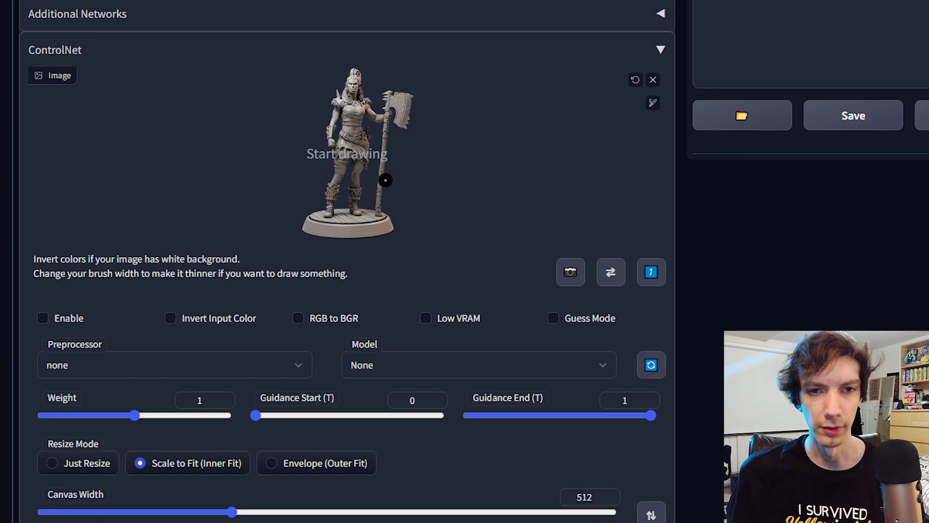
scroll(385, 180, "down", 5)
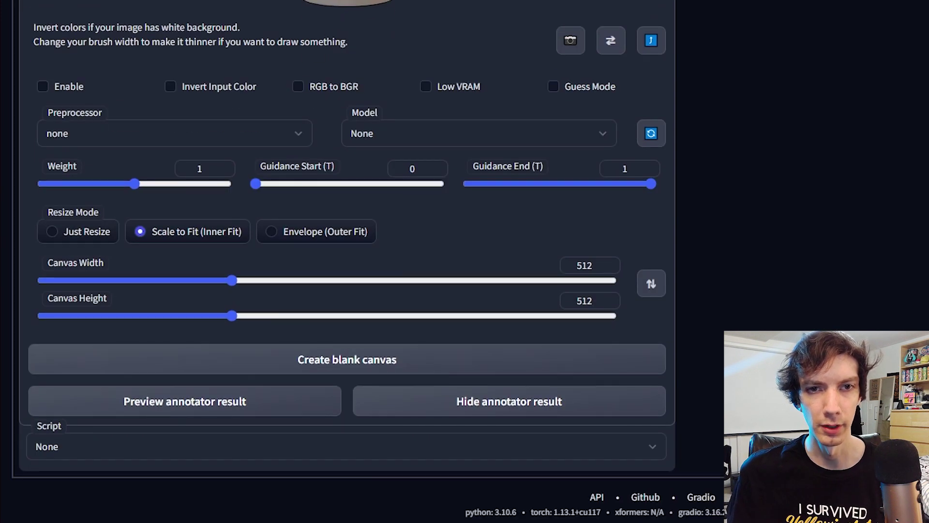
left_click(294, 135)
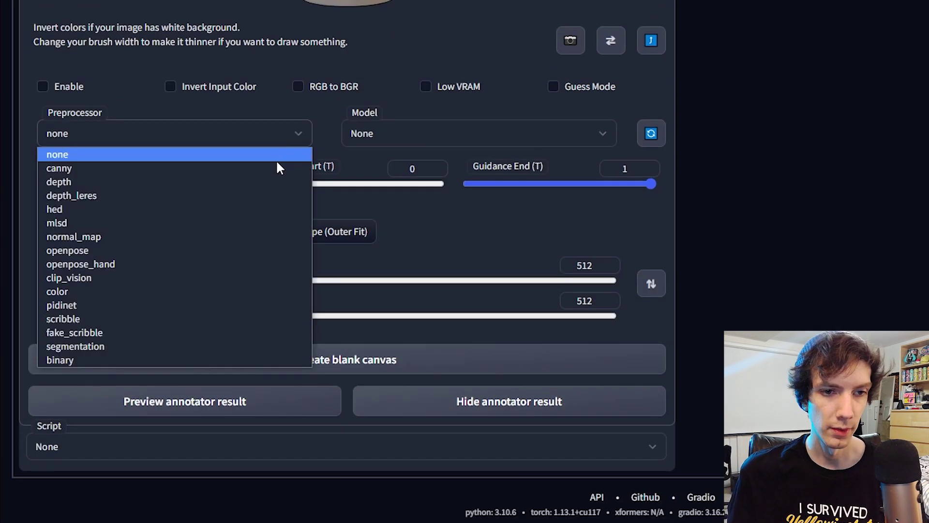
left_click(276, 163)
left_click(440, 142)
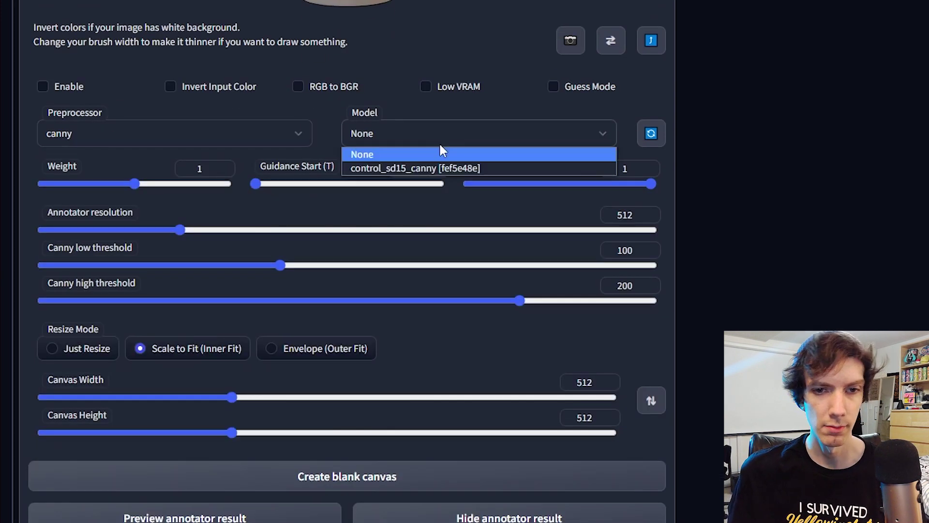
left_click(440, 169)
left_click(79, 89)
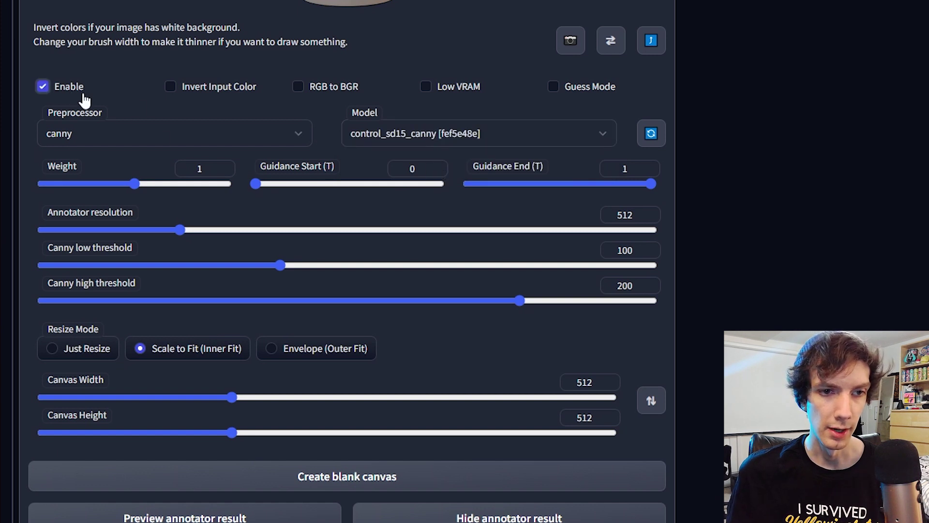
left_click(451, 91)
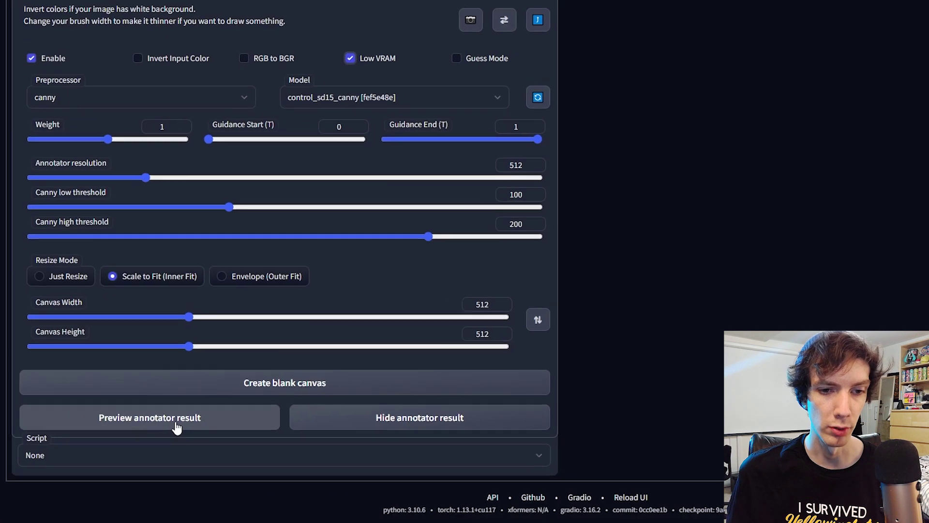
left_click(176, 425)
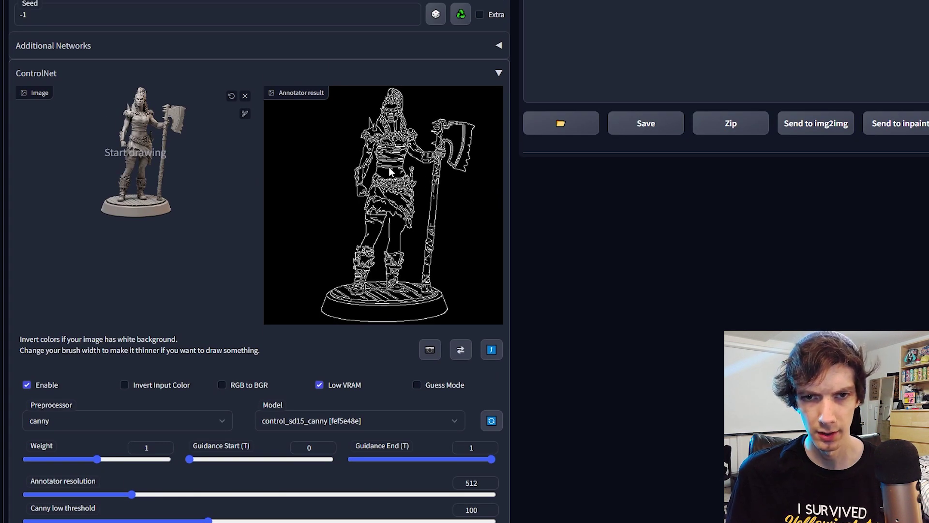
- Raise the annotator resolution to 1779 and regenerate the edge map
scroll(249, 245, "down", 4)
scroll(282, 174, "up", 4)
scroll(280, 169, "down", 4)
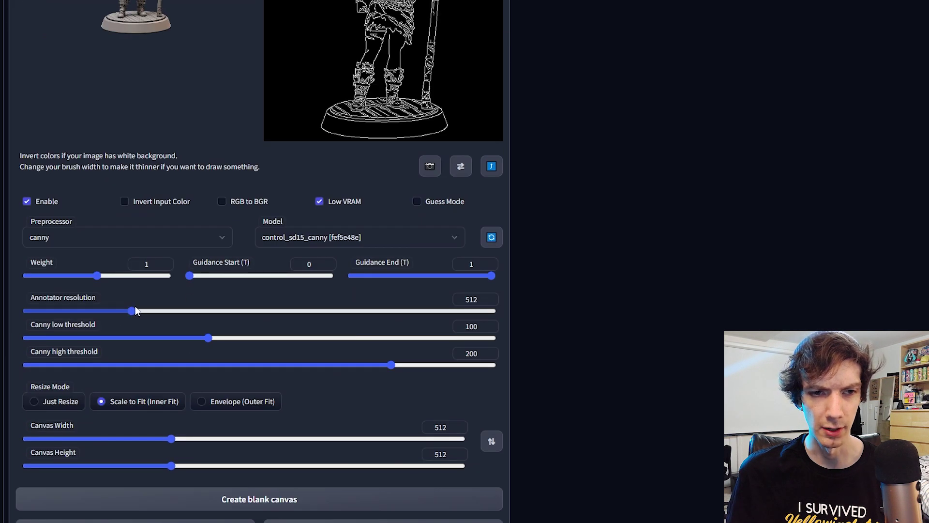
left_click_drag(128, 310, 428, 310)
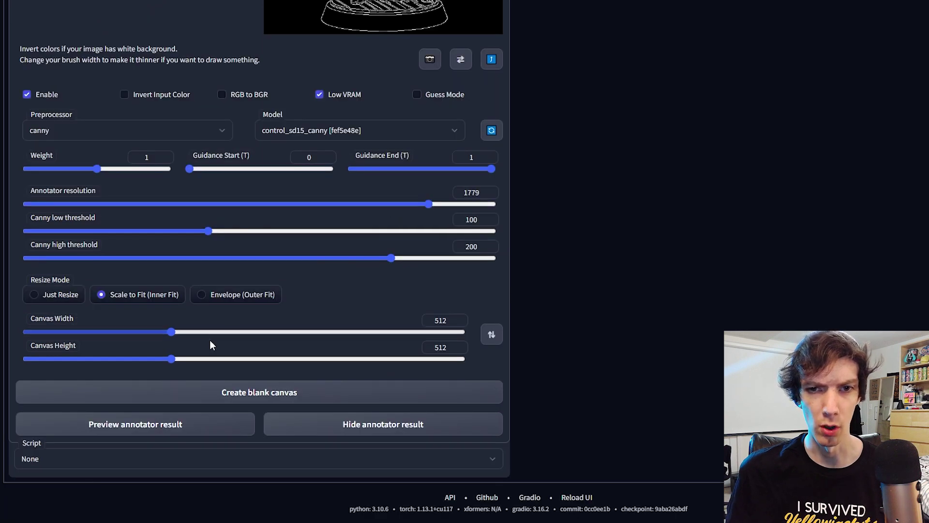
left_click(171, 425)
- Lower the annotator resolution to 1466 and refresh the canny edge preview
scroll(247, 302, "up", 8)
scroll(245, 301, "down", 8)
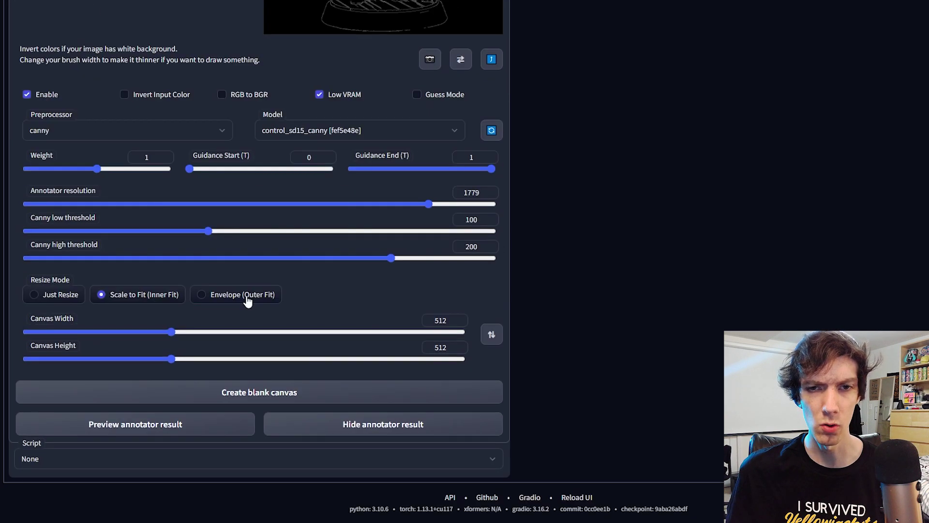
scroll(246, 299, "up", 4)
scroll(366, 303, "up", 4)
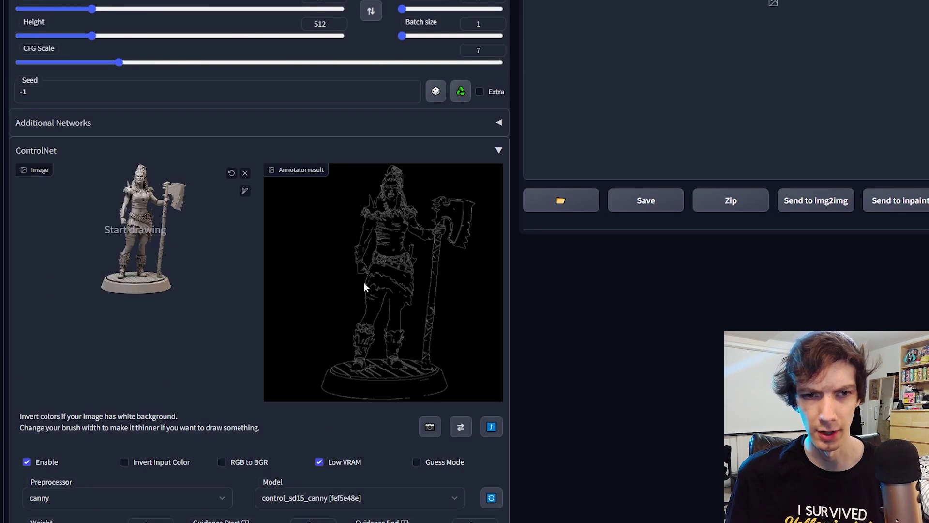
scroll(274, 296, "down", 4)
left_click_drag(399, 386, 357, 385)
scroll(297, 378, "down", 4)
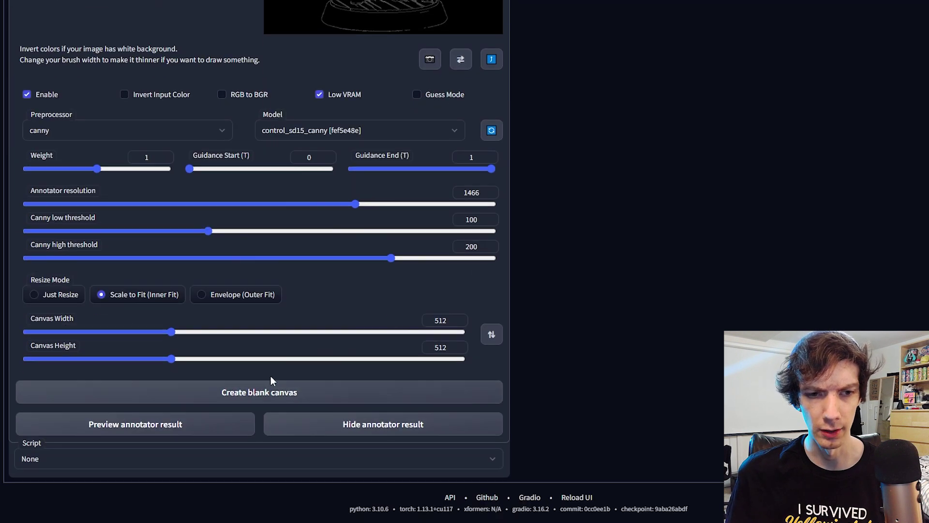
left_click(153, 424)
scroll(152, 424, "up", 4)
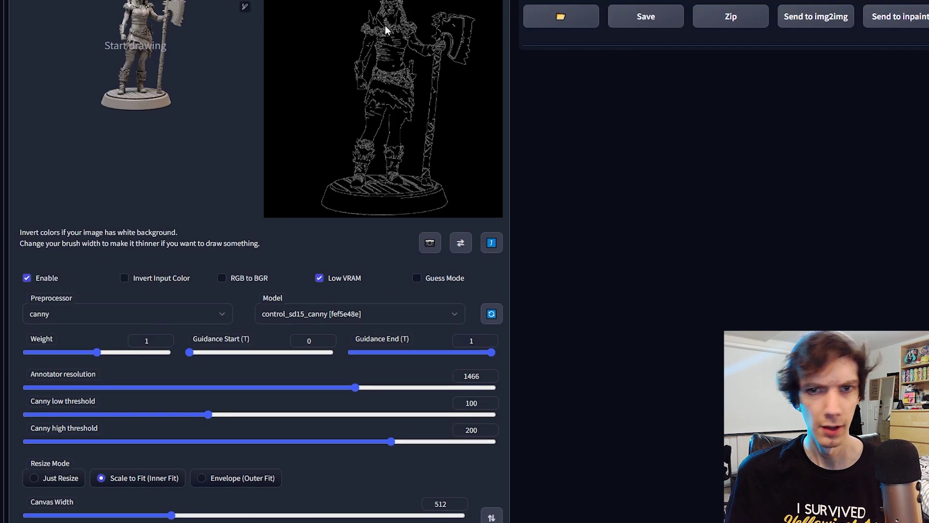
scroll(385, 25, "up", 8)
scroll(358, 354, "down", 3)
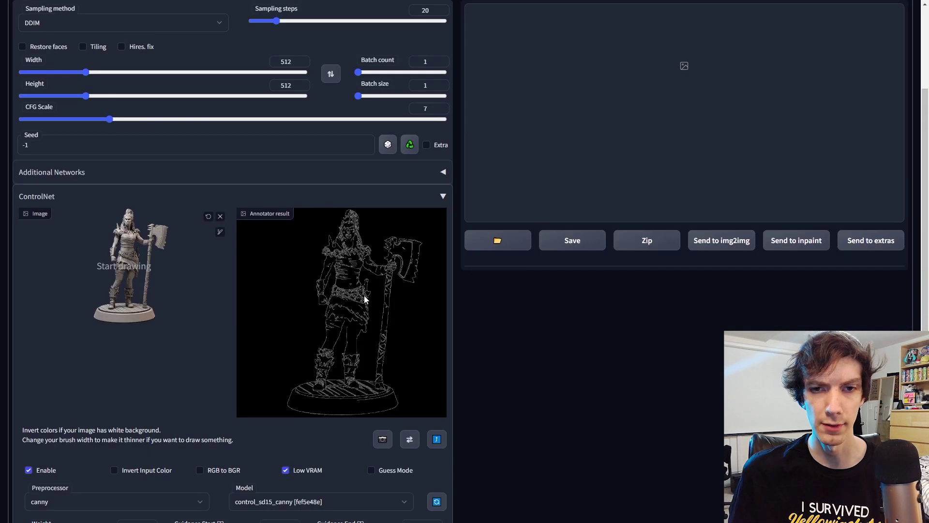
- Set height 620 and batch size 4, then fill both prompts from the 'good start' style
scroll(155, 159, "up", 4)
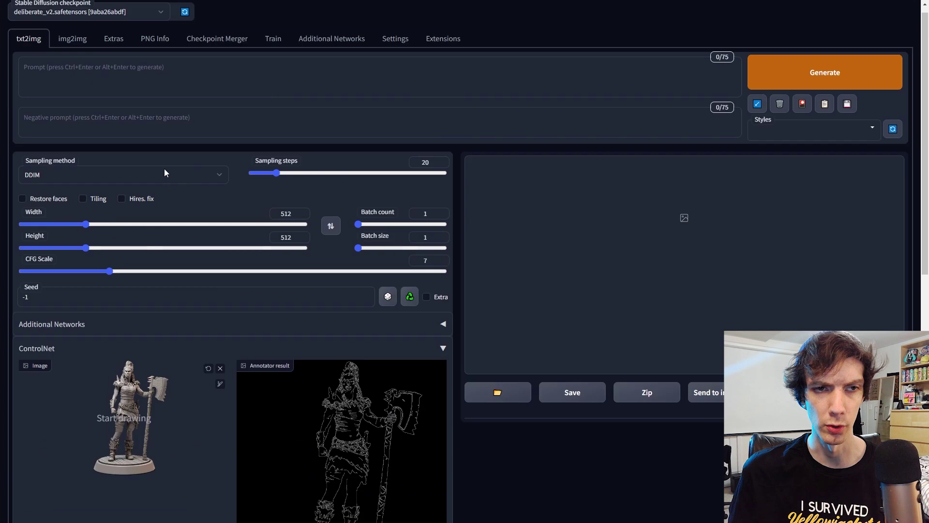
left_click_drag(291, 246, 269, 247)
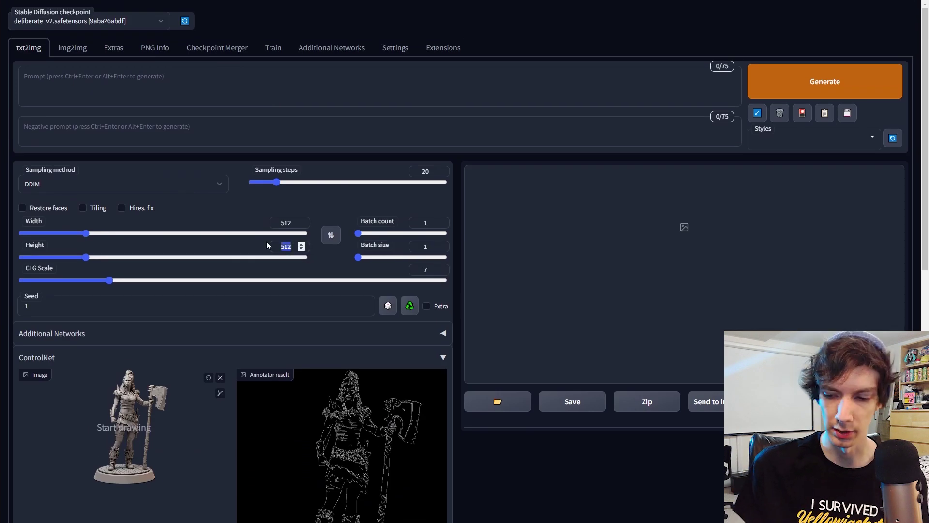
type("620")
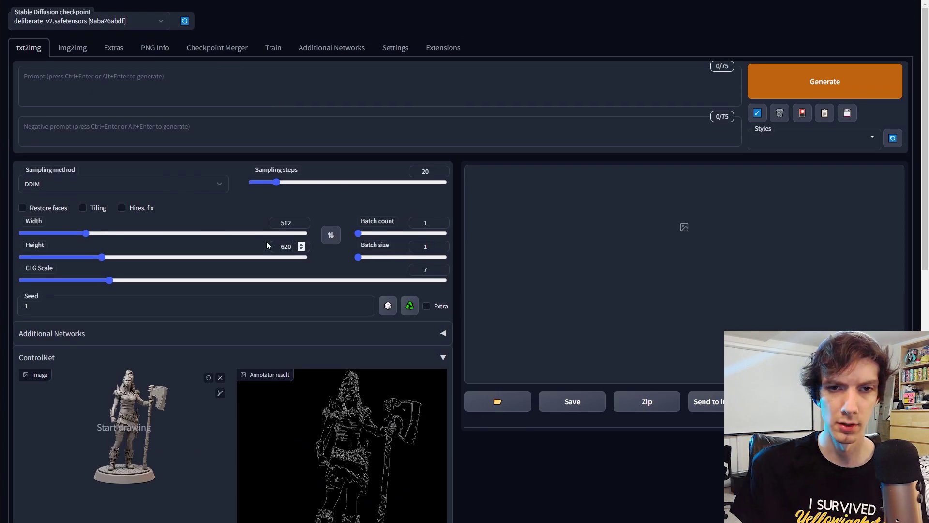
left_click(764, 143)
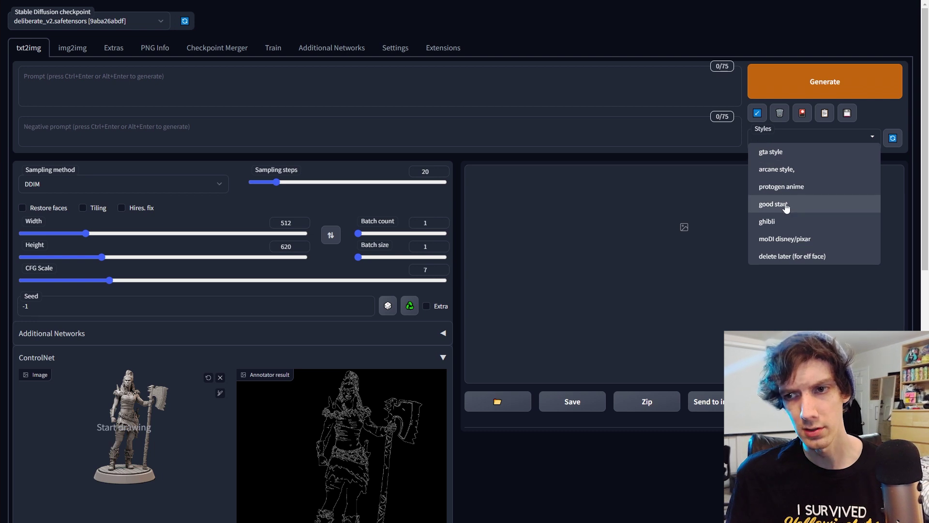
left_click(779, 204)
left_click(770, 123)
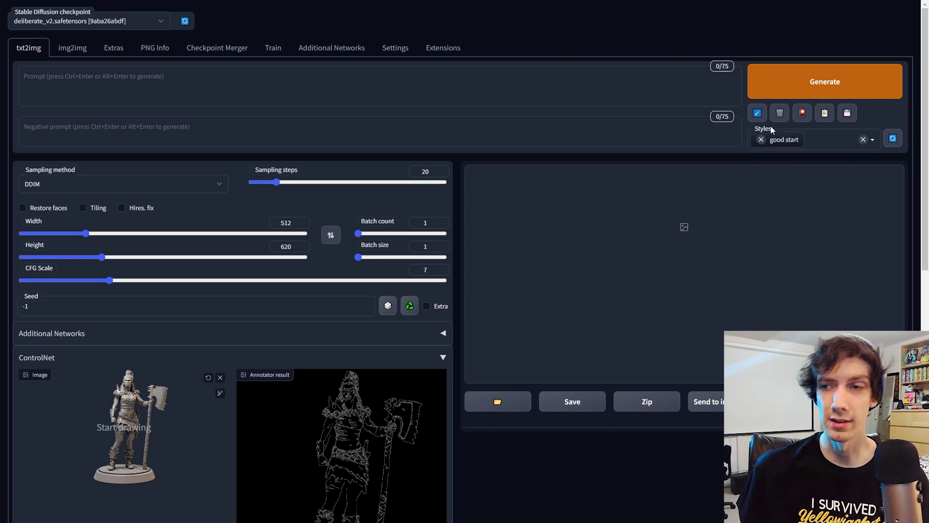
left_click(824, 116)
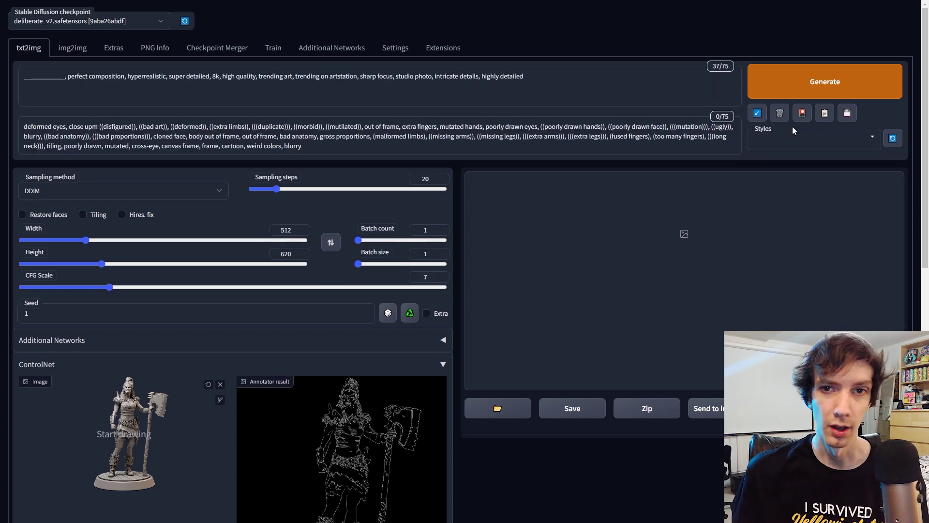
- Replace the prompt's placeholder with 'female orc with a big axe'
double_click(43, 77)
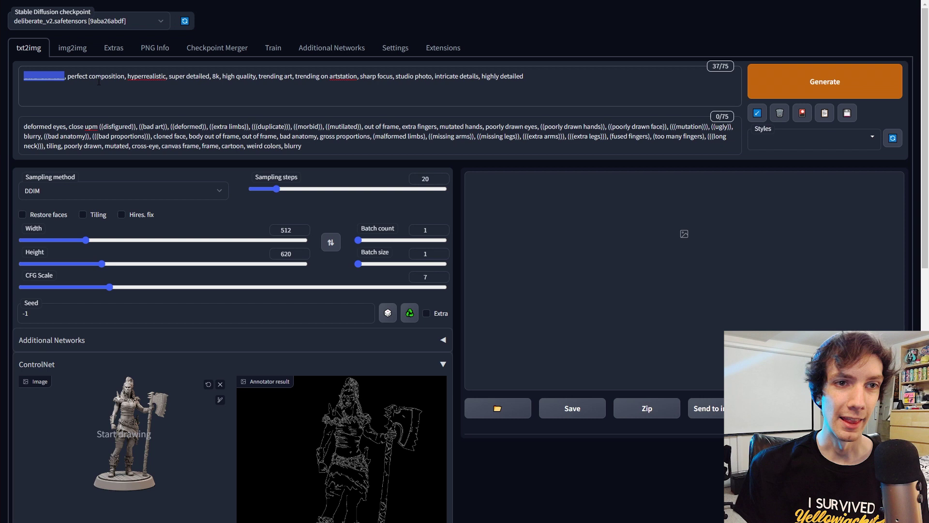
key("BackSpace")
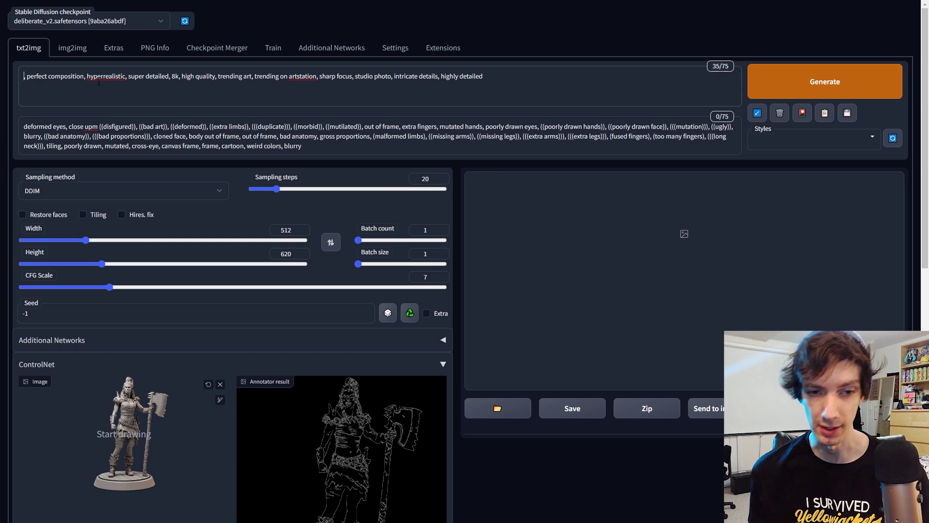
type("orc women")
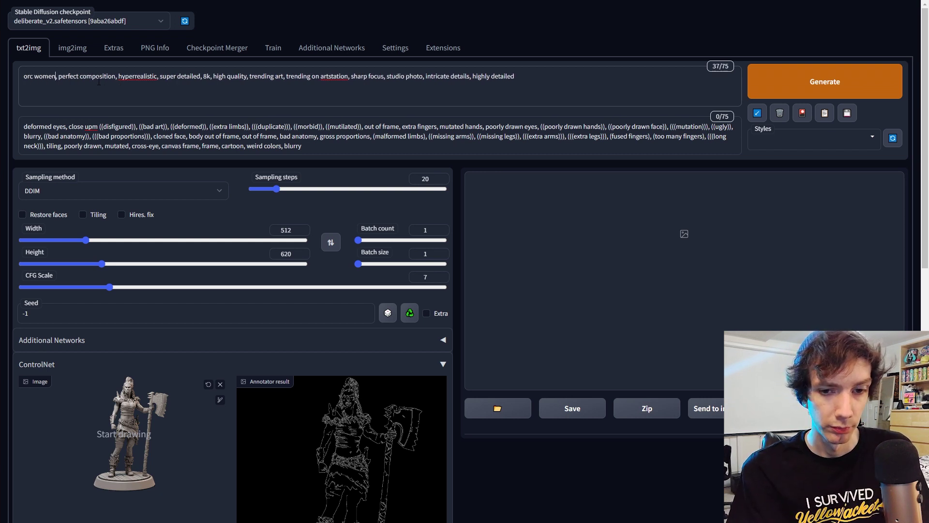
type(" with a")
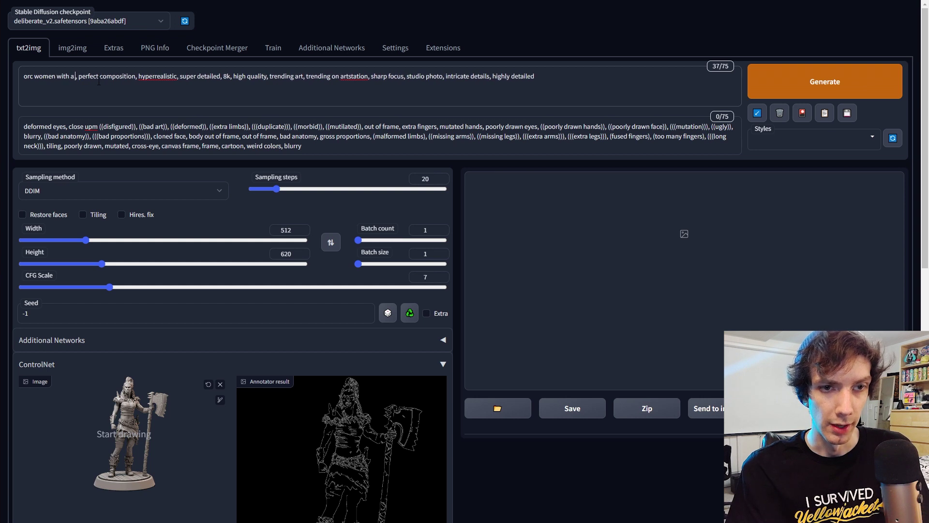
type(" big axe")
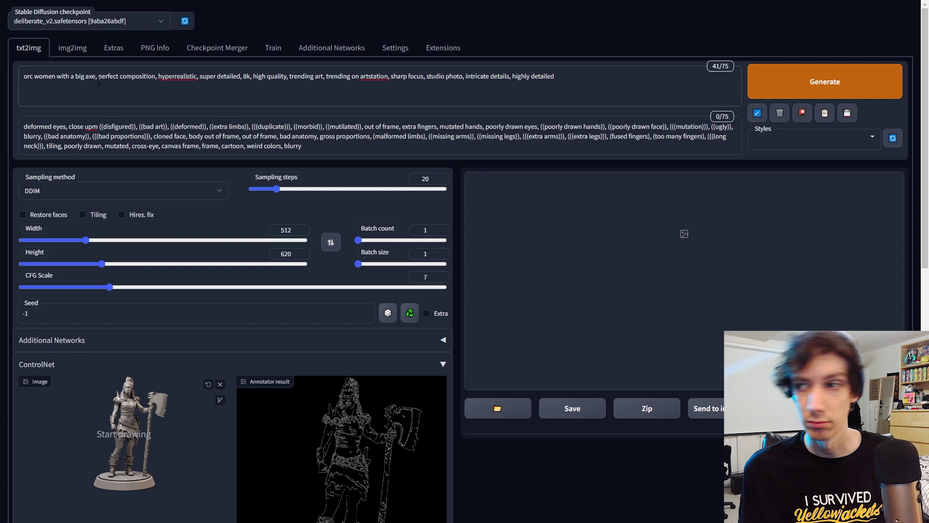
double_click(47, 76)
key("BackSpace")
key("Home")
type("female orc")
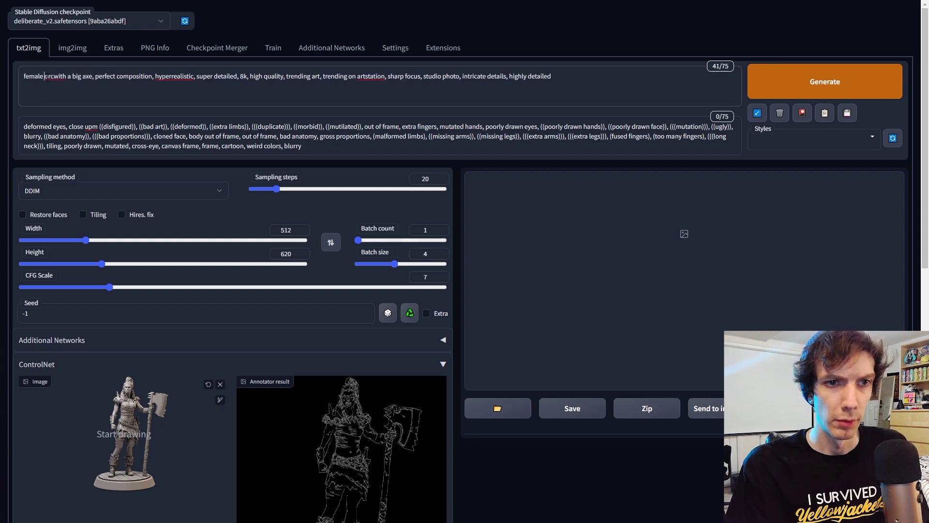
- Generate four orc images and page through each render in the full-screen viewer
left_click(824, 82)
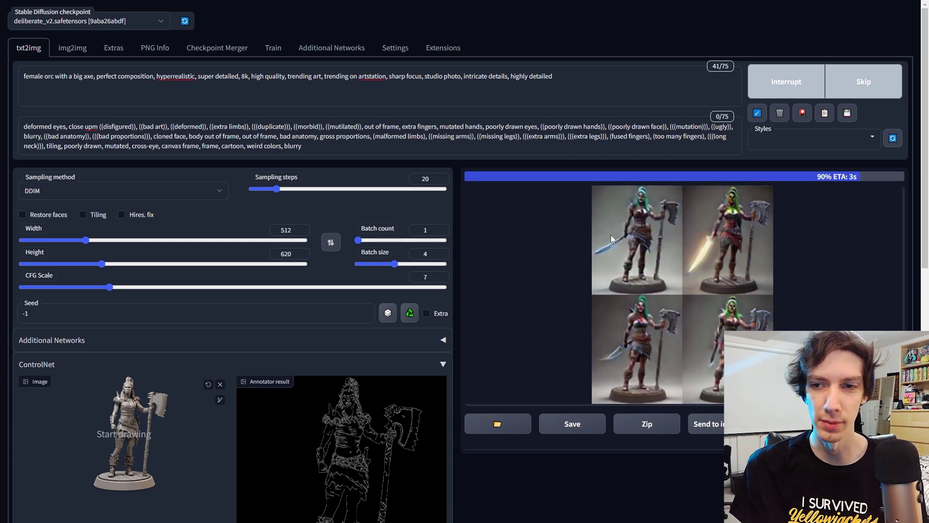
left_click(610, 234)
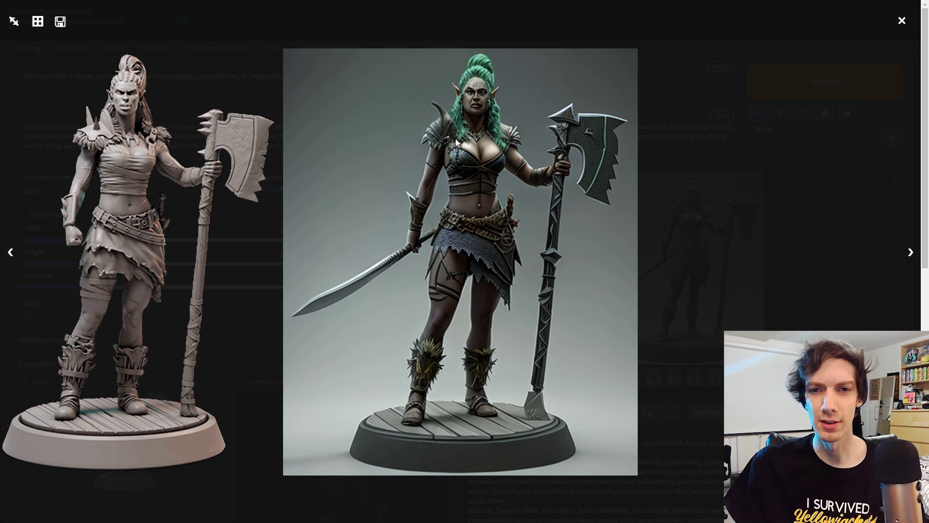
key("Right")
key("Right")
key("Right")
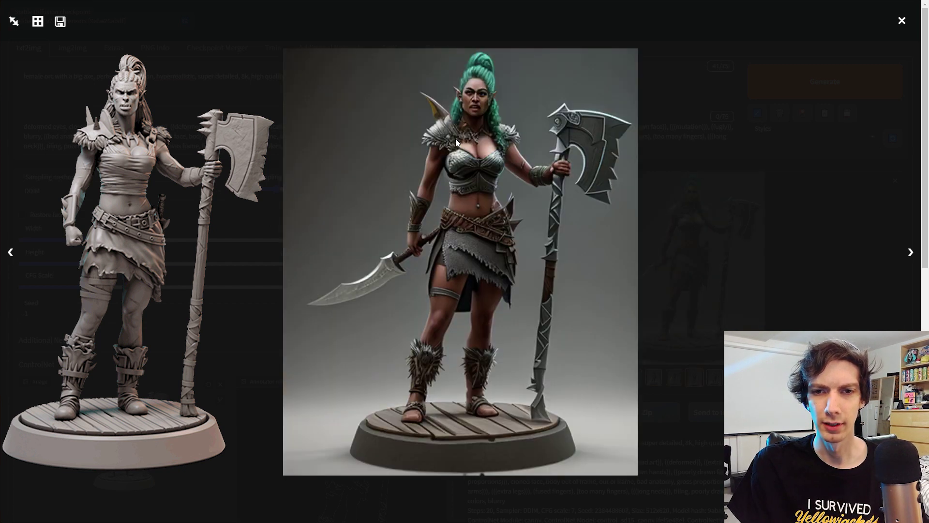
key("Right")
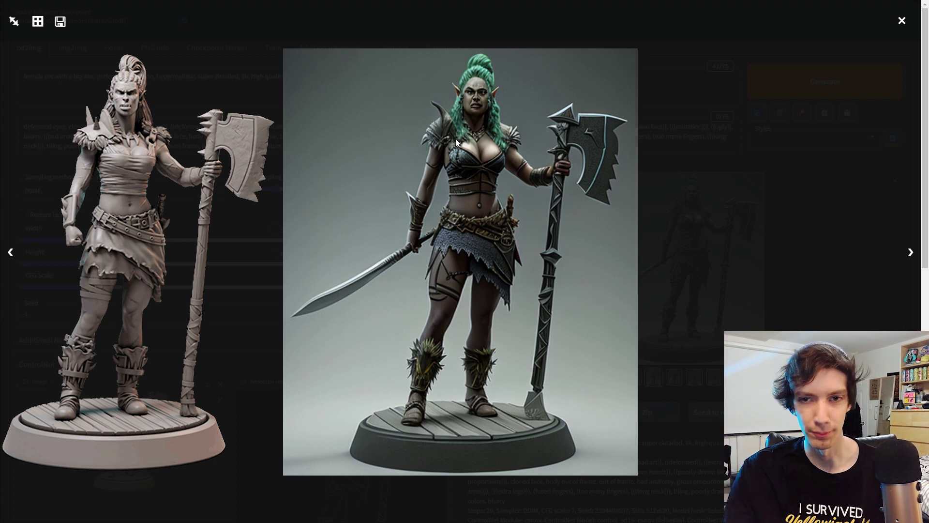
key("Right")
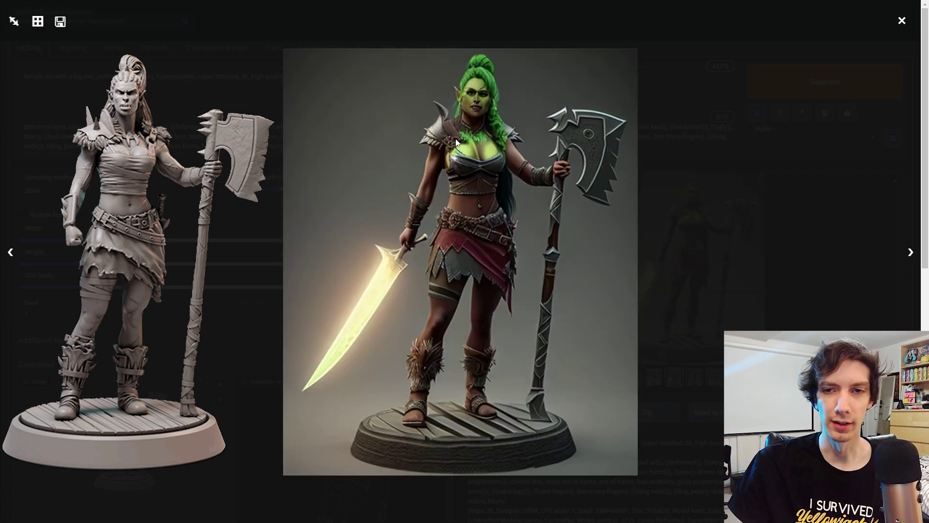
key("Right")
key("Right")
key("Right")
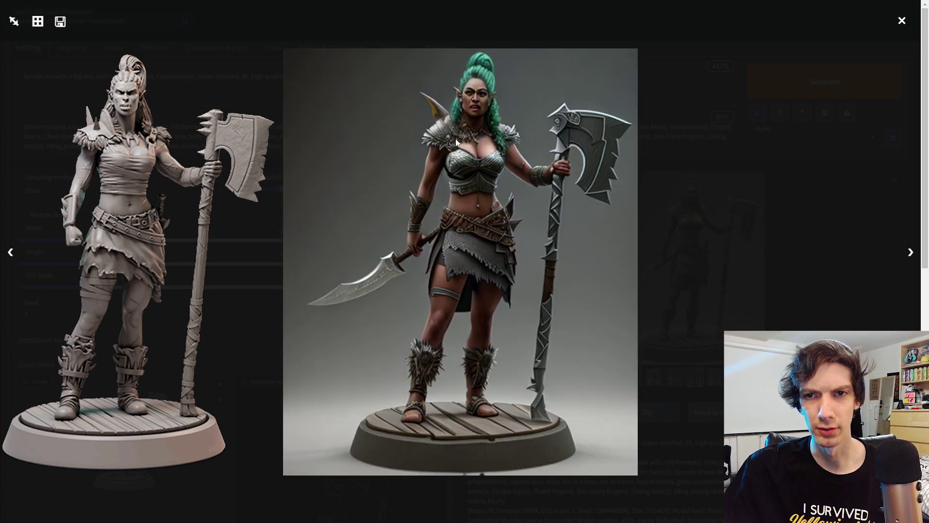
- Insert 'green skin,' before 'hyperrealistic' in the prompt and generate a new batch
key("Escape")
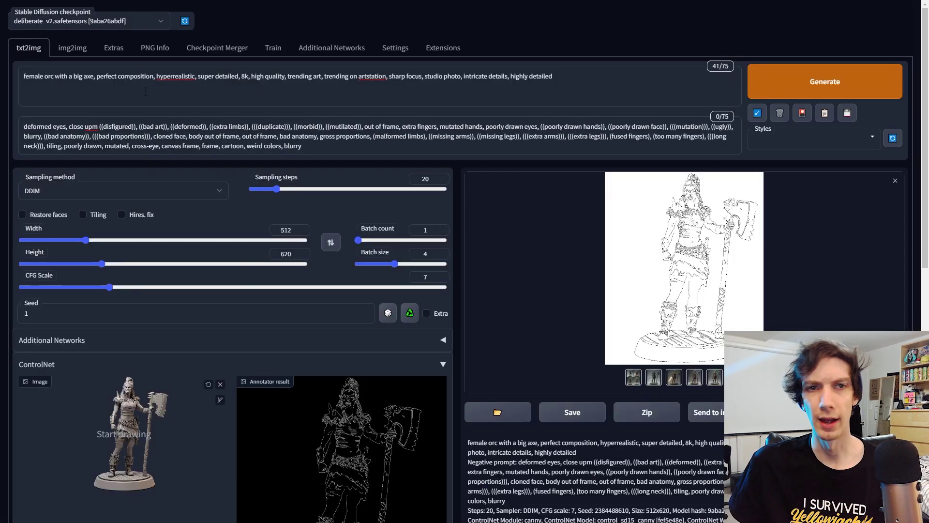
left_click(157, 77)
type("green skin")
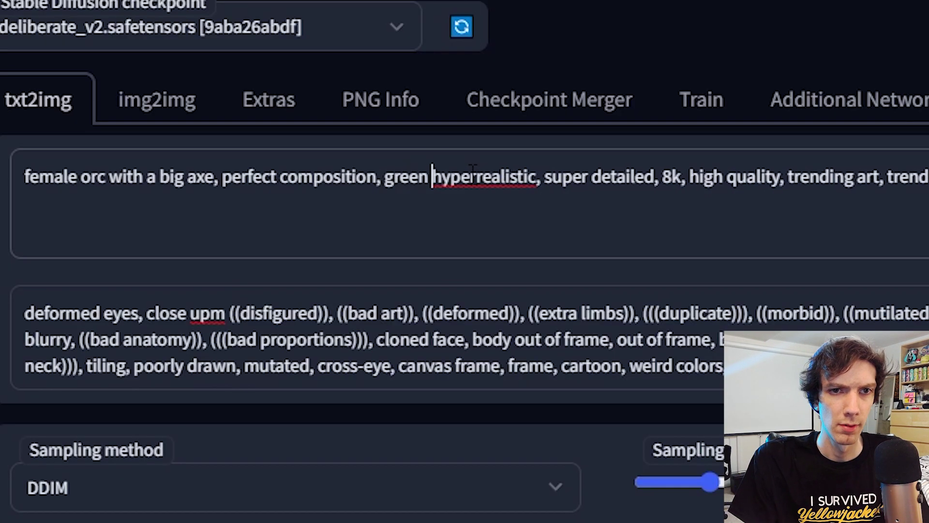
type(",")
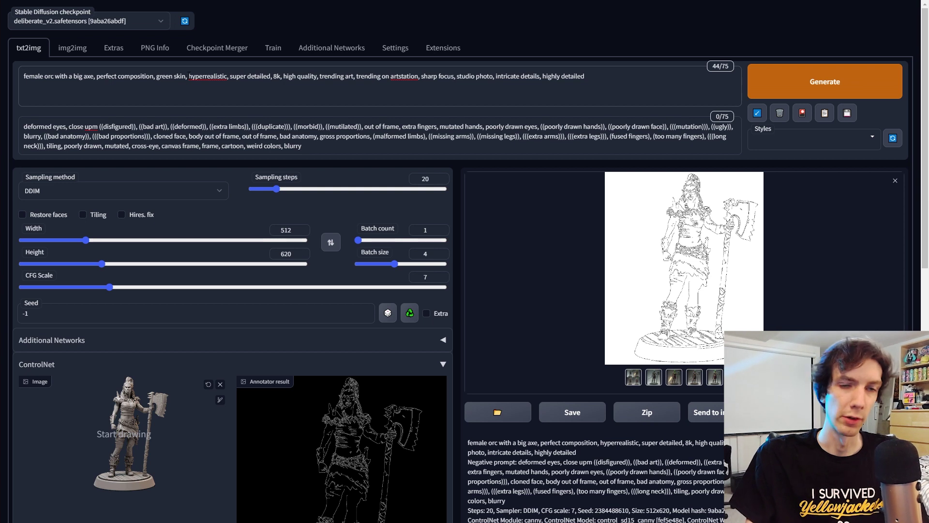
key("ctrl+Return")
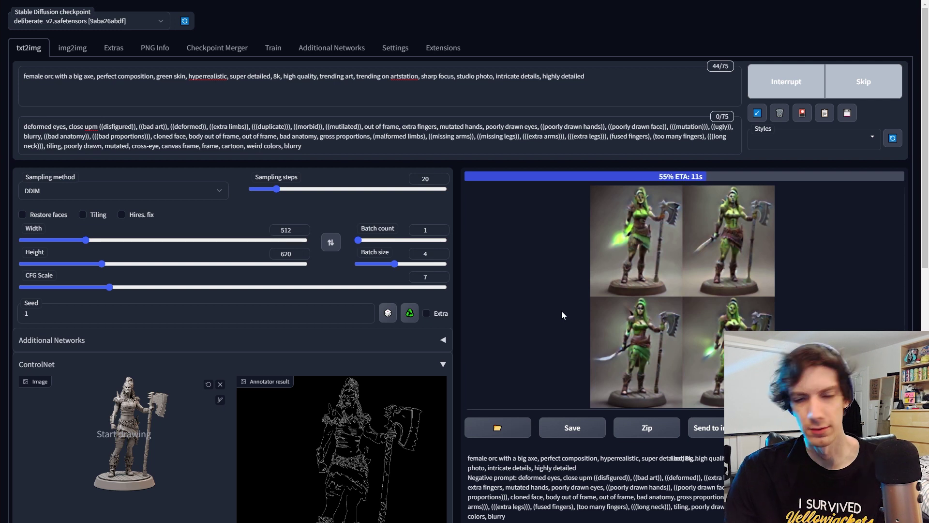
- Open the new green orc renders full-screen and step through them
left_click(503, 268)
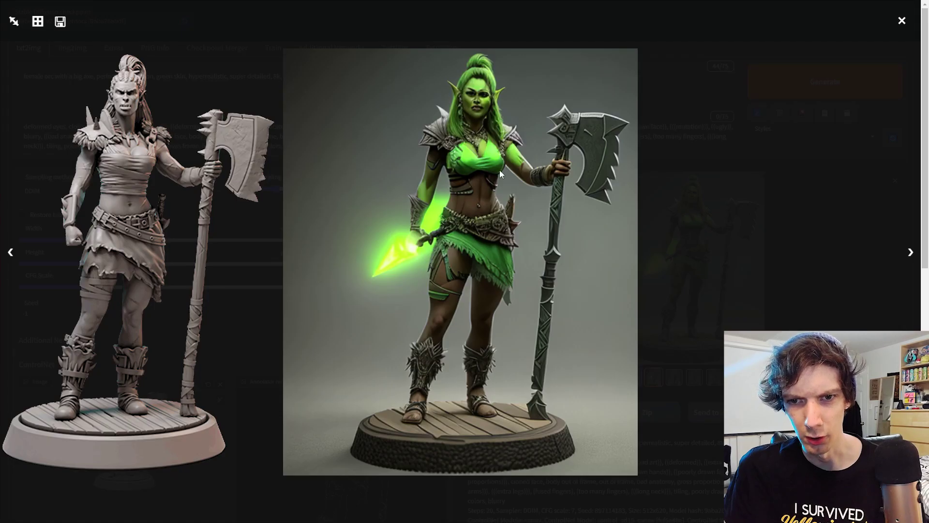
key("Right")
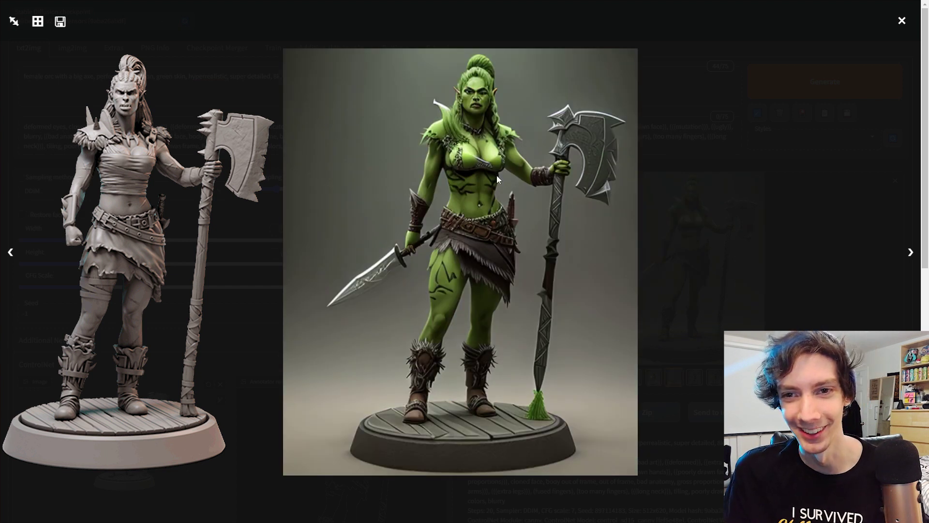
key("Right")
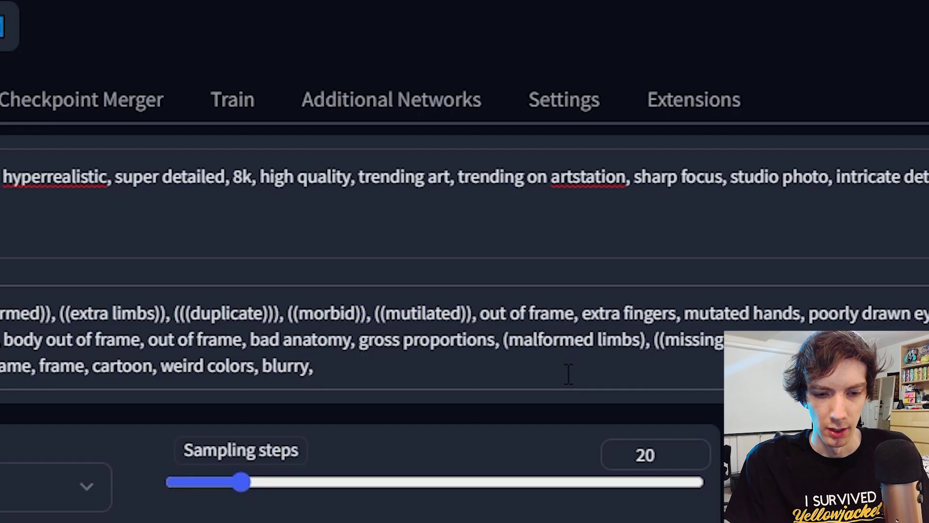
- Add 'green clothes, sword' to the negative prompt and generate again
type("gr")
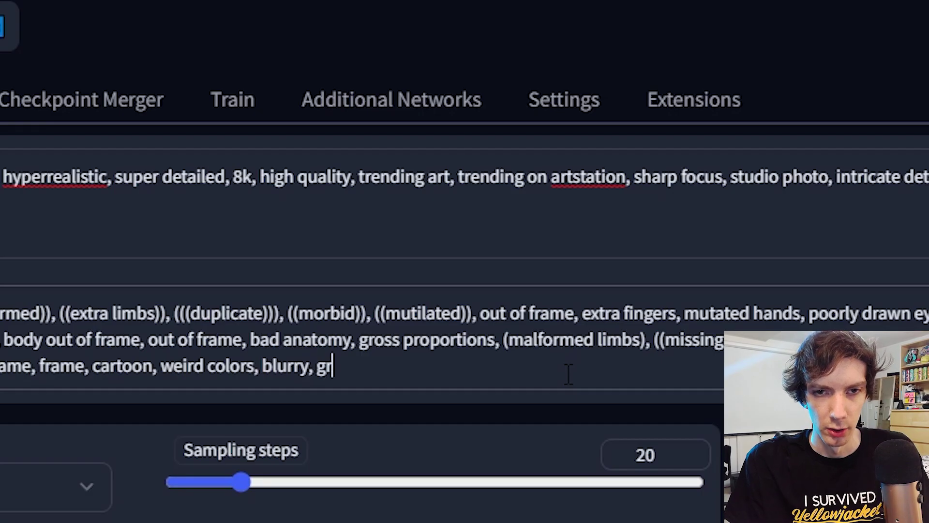
type("een clothes")
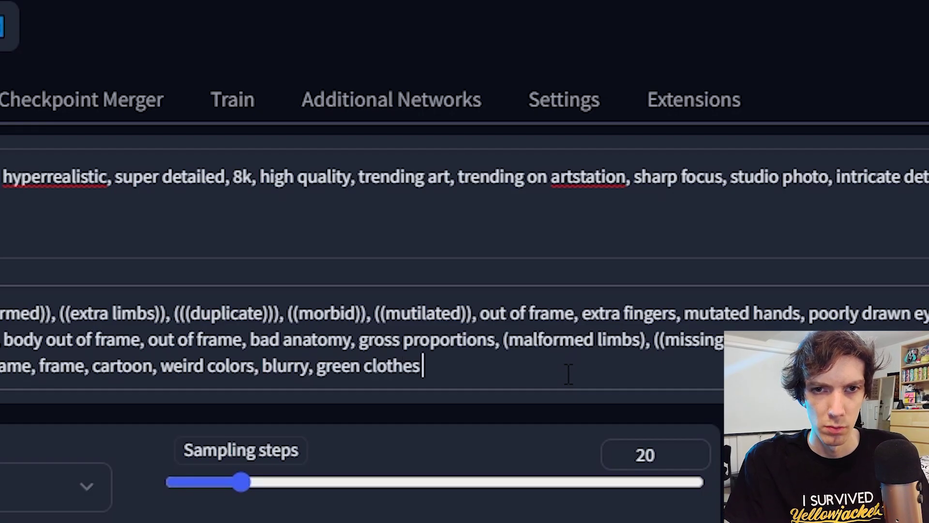
type(", sword")
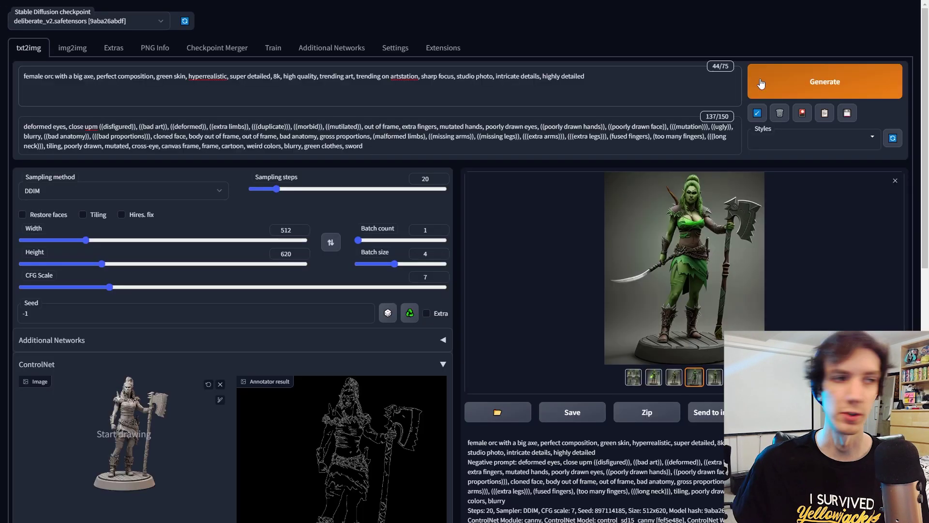
left_click(764, 82)
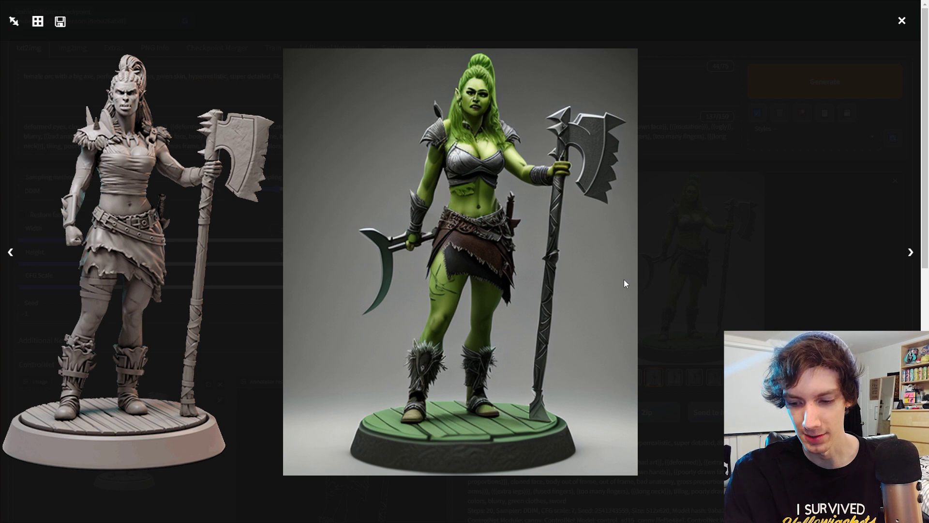
- Review the next orc render and its canny edge map, then close the viewer
key("Right")
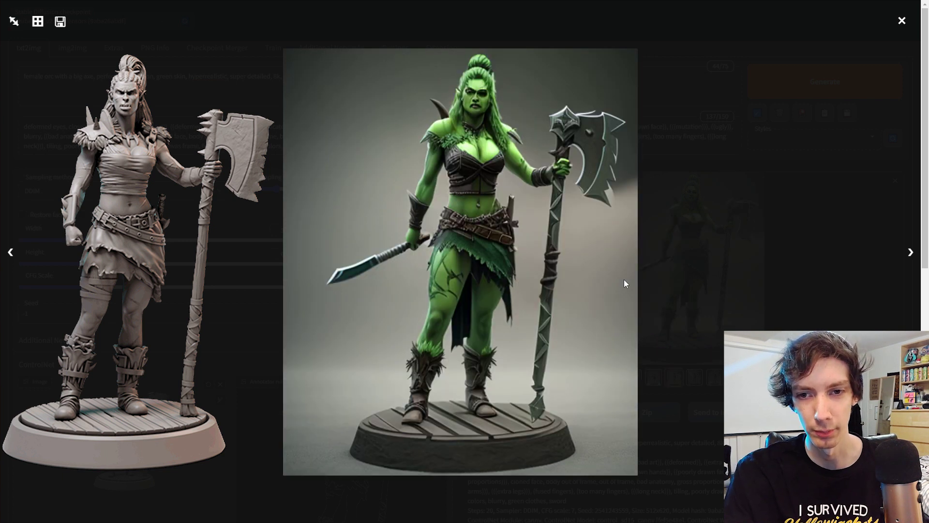
key("Right")
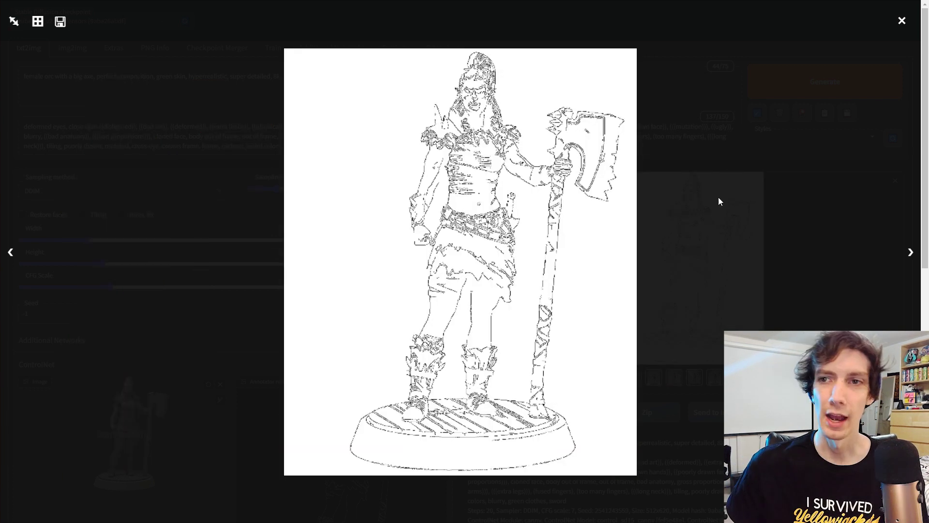
left_click(709, 234)
- Raise the ControlNet weight to 2, then ease it back to about 1.65
scroll(425, 390, "down", 9)
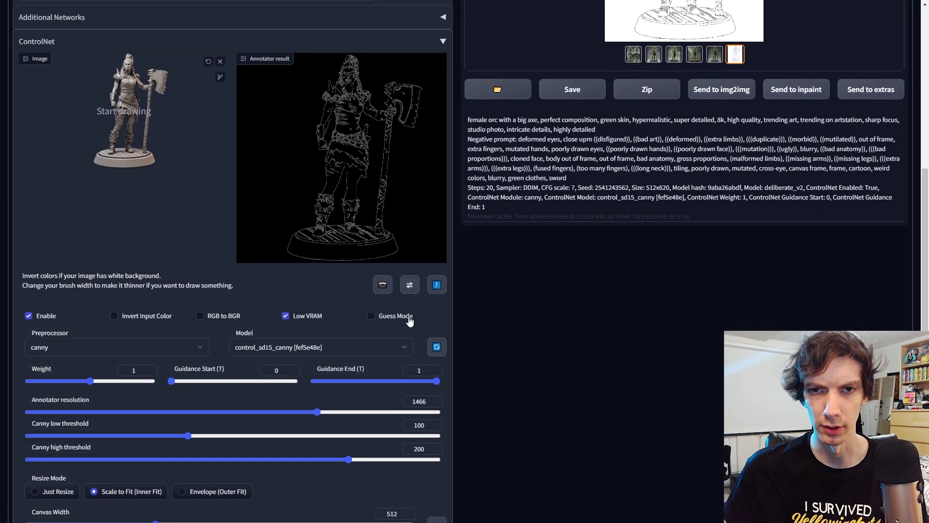
scroll(425, 390, "up", 3)
scroll(83, 211, "down", 6)
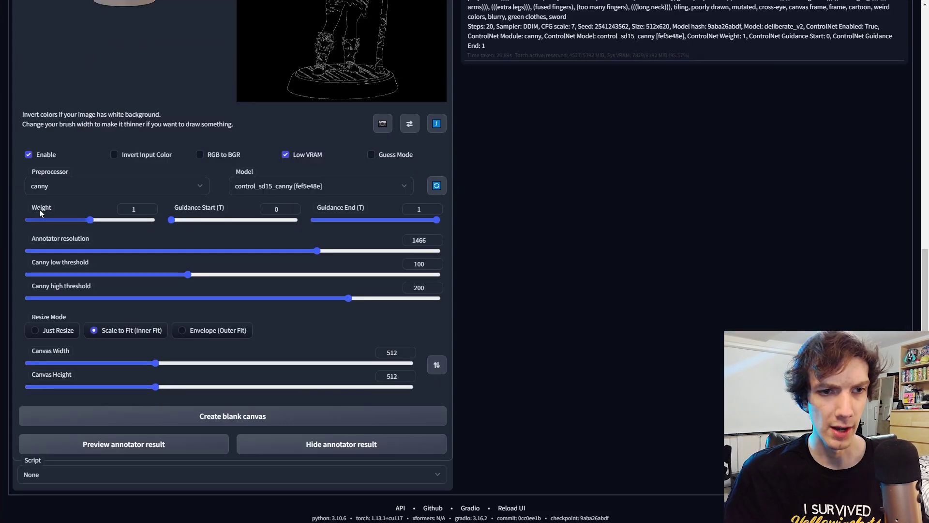
scroll(166, 198, "up", 3)
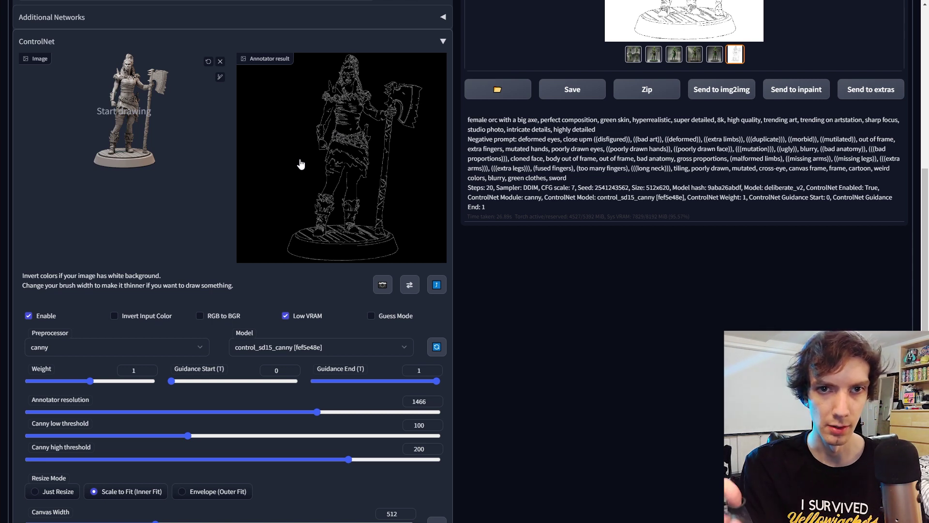
left_click_drag(90, 380, 293, 384)
left_click_drag(140, 381, 130, 380)
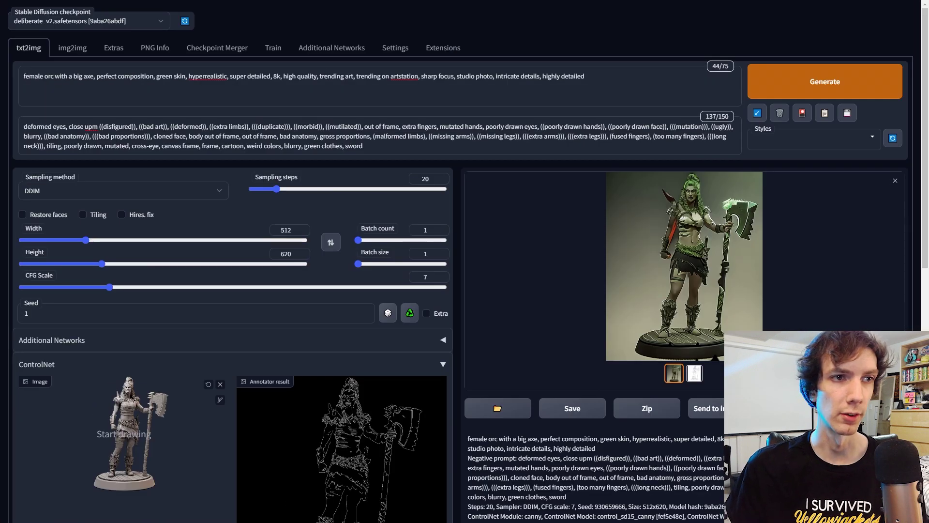
scroll(164, 214, "down", 6)
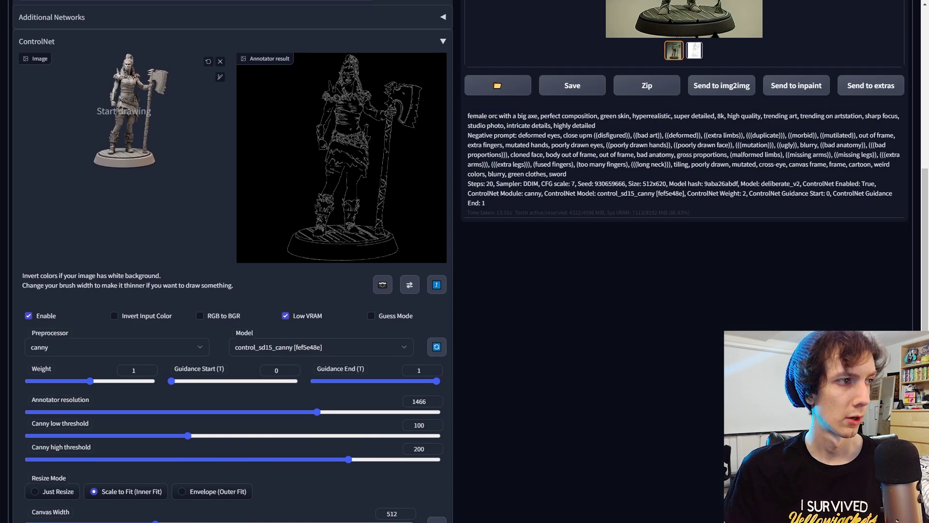
- Load the purple miniature photo into ControlNet and preview its edge map
left_click_drag(2, 126, 116, 117)
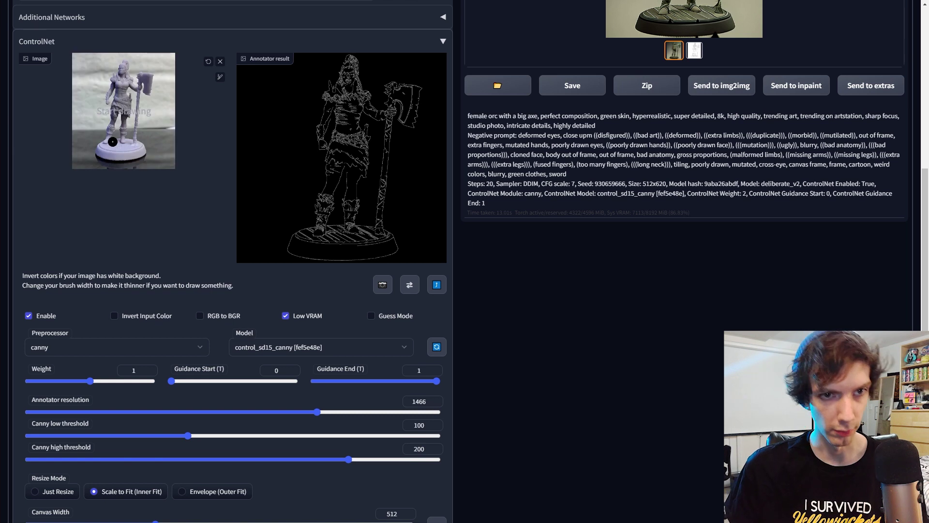
scroll(80, 384, "down", 3)
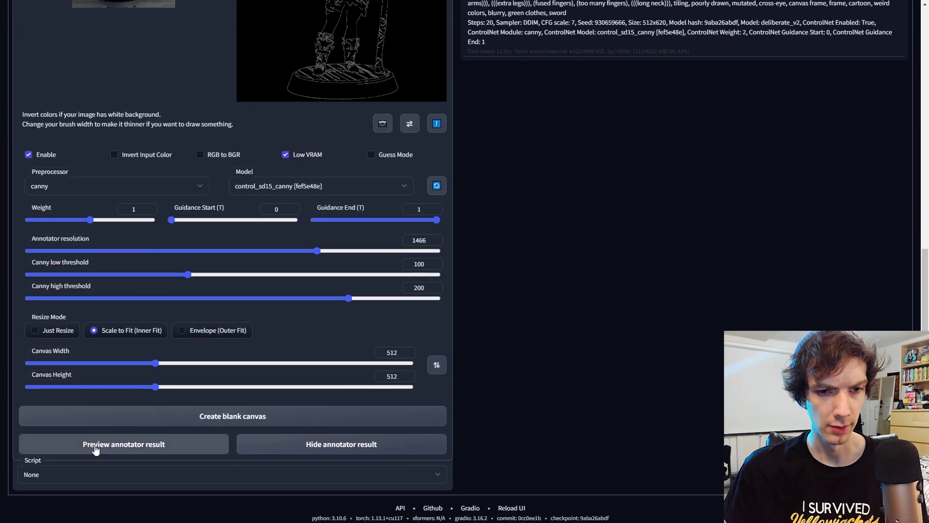
left_click(97, 446)
scroll(211, 315, "up", 3)
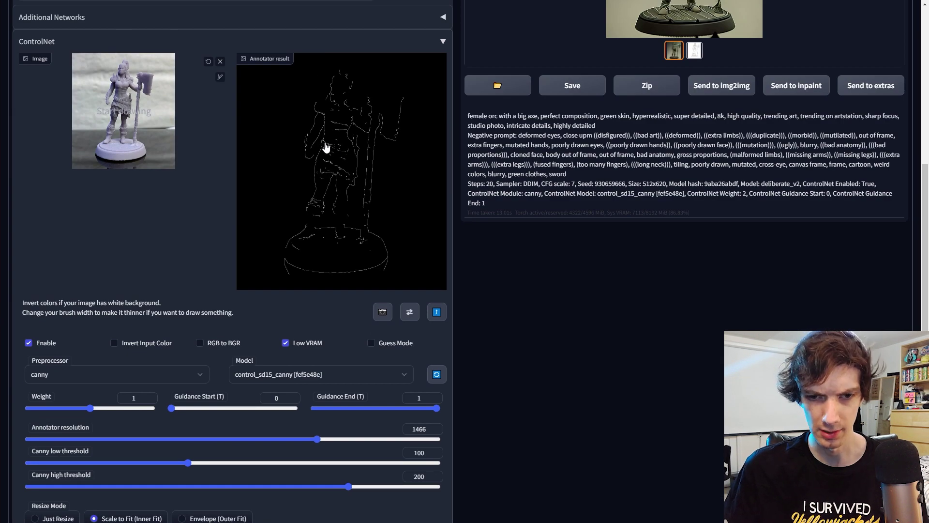
- Lower the annotator resolution to 963, then 259, previewing the edge map each time
scroll(257, 403, "down", 3)
left_click(212, 276)
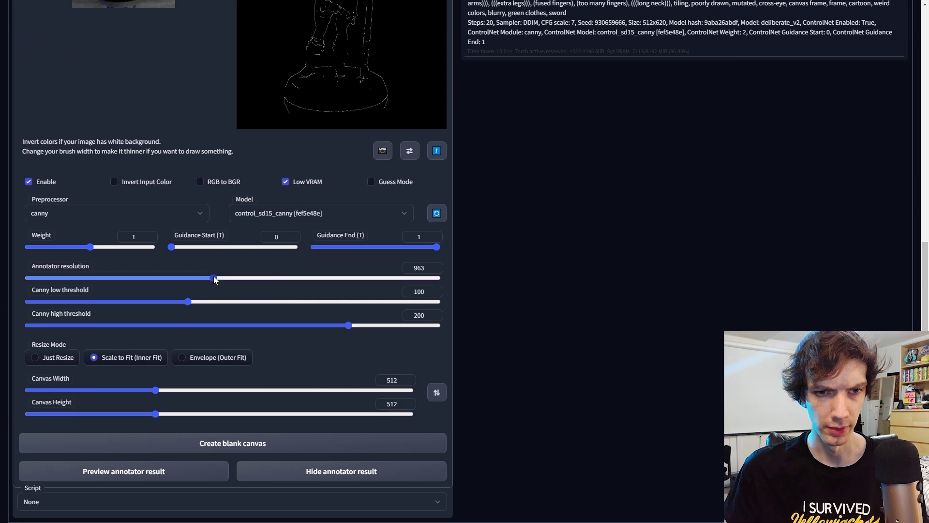
left_click(118, 471)
scroll(225, 327, "up", 3)
scroll(224, 331, "down", 3)
left_click(69, 285)
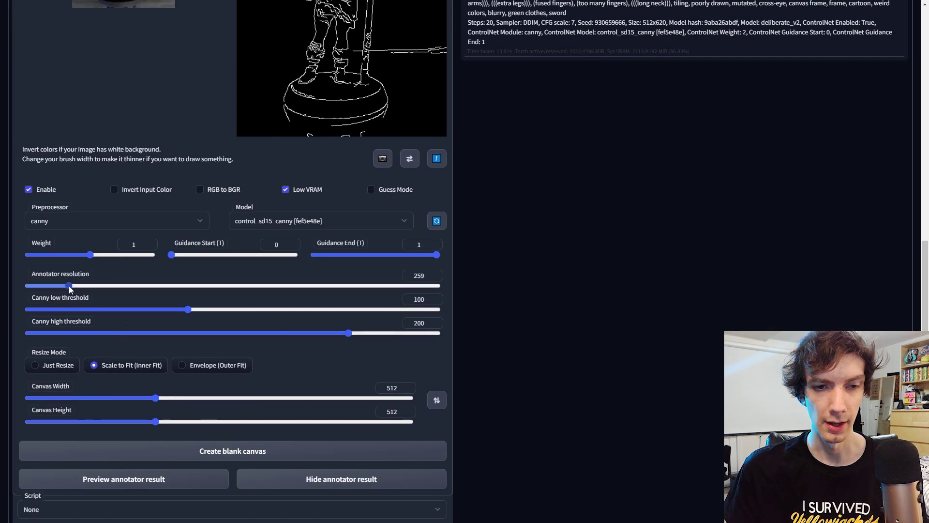
left_click(133, 479)
scroll(196, 360, "up", 6)
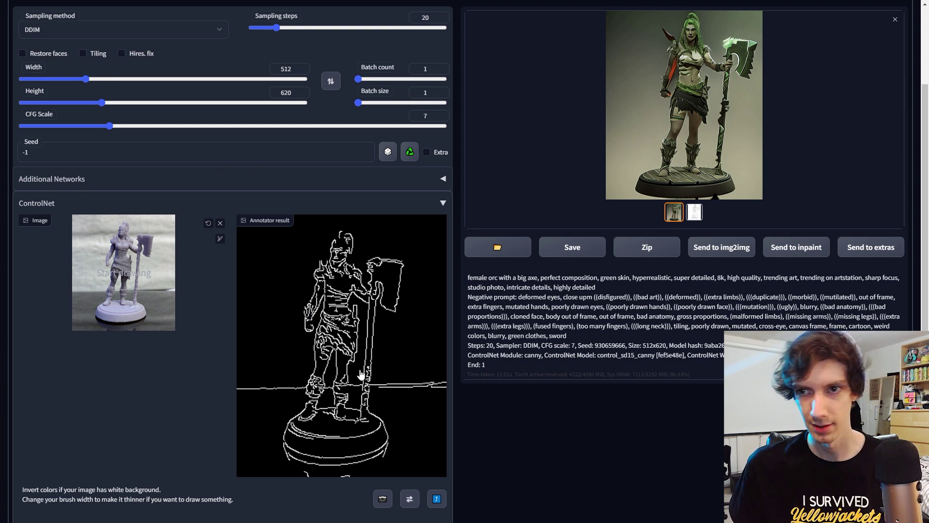
- Browse the batch of four glowing green orc renders full-size, then close the viewer
scroll(361, 374, "up", 3)
scroll(360, 374, "down", 6)
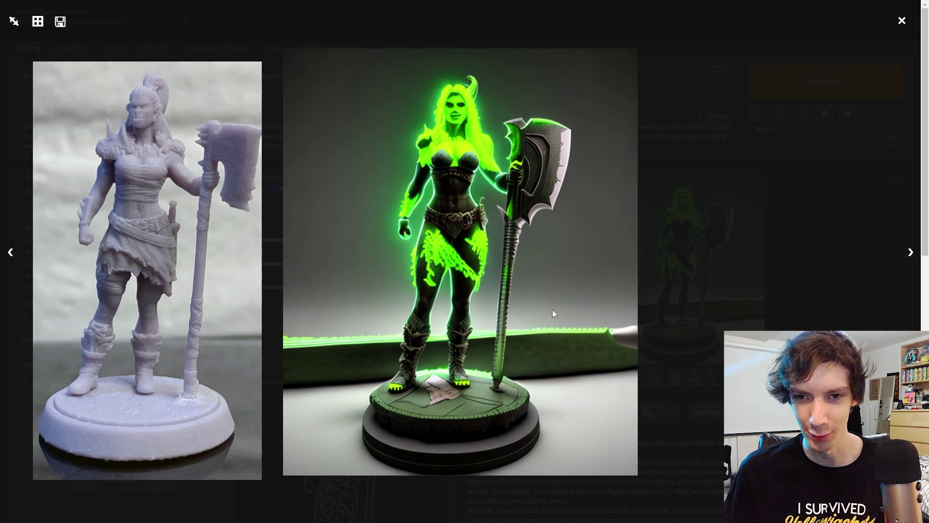
key("Right")
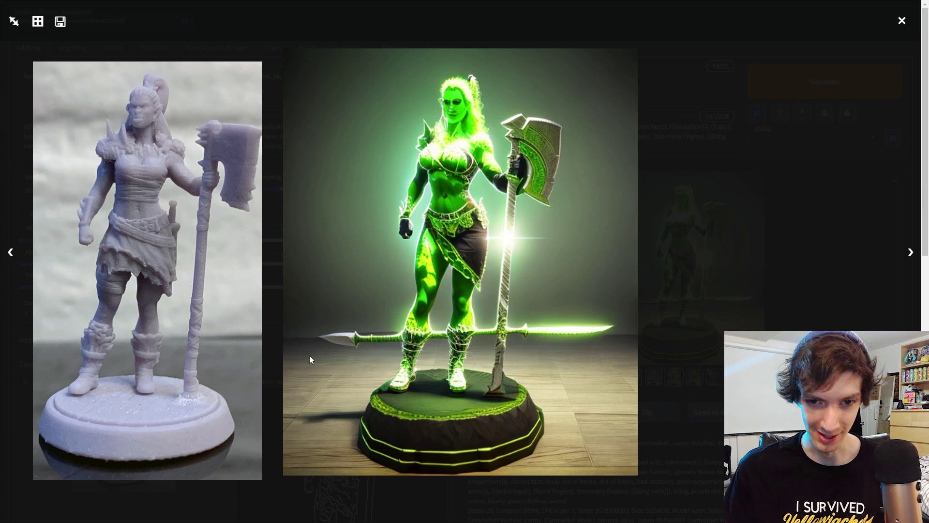
key("Right")
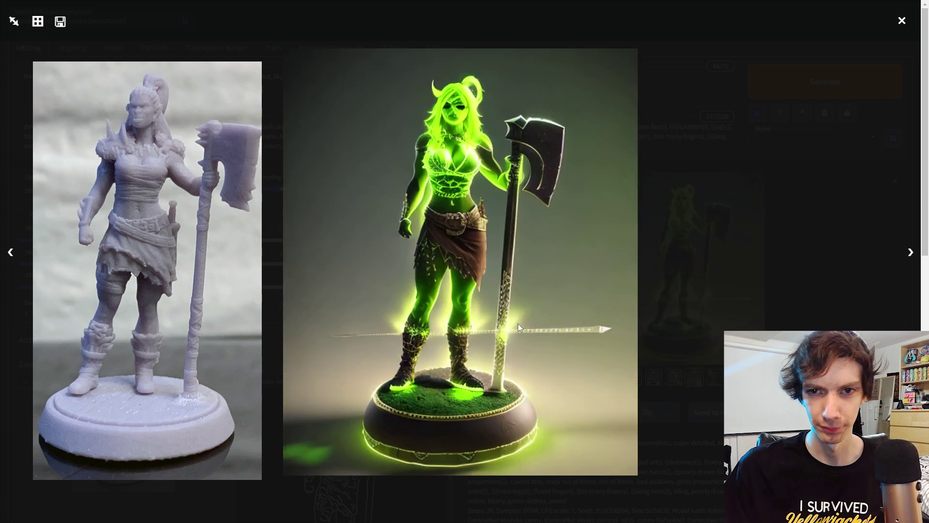
key("Right")
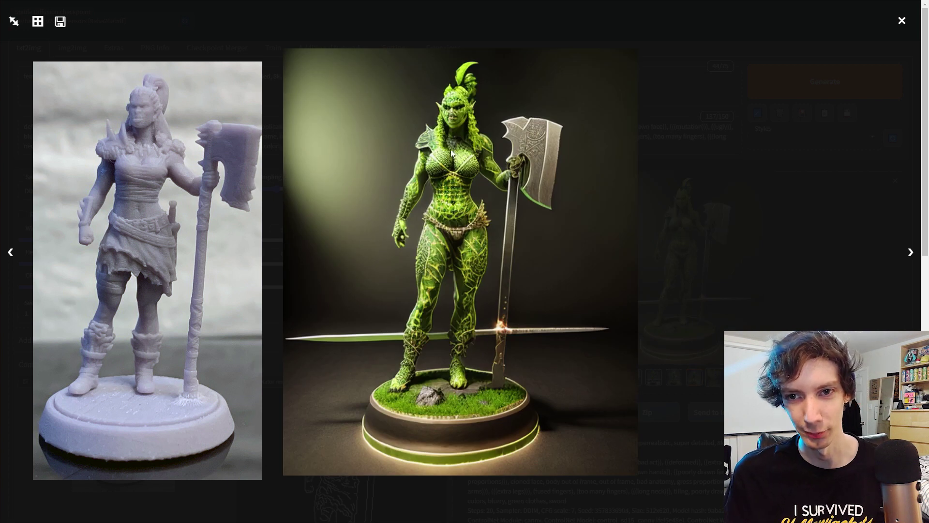
left_click(659, 289)
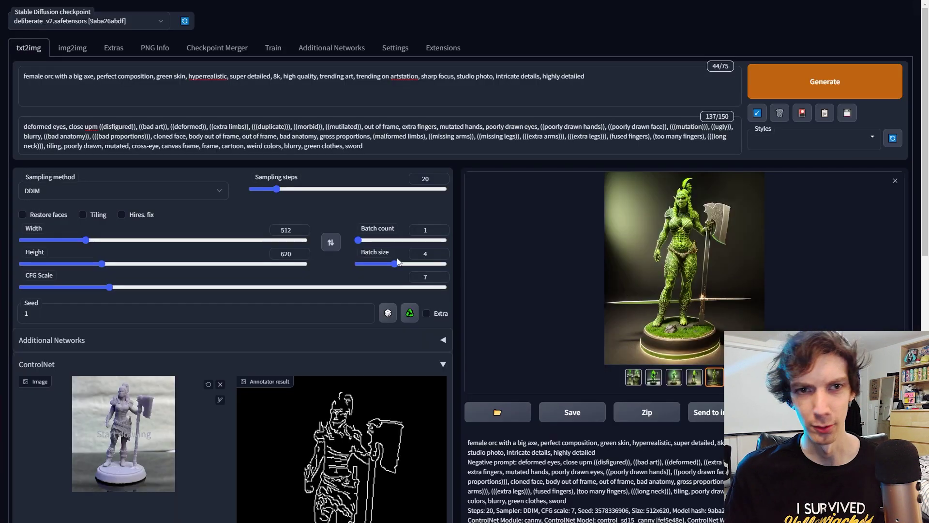
scroll(394, 266, "down", 7)
scroll(393, 267, "up", 4)
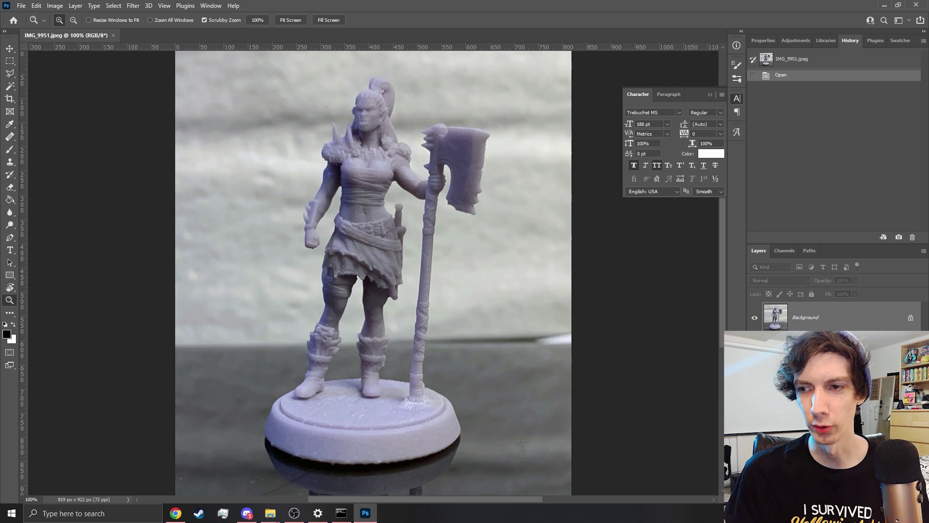
- Duplicate the photo layer and apply Levels with black input 16 and midtones 0.84
key("ctrl+j")
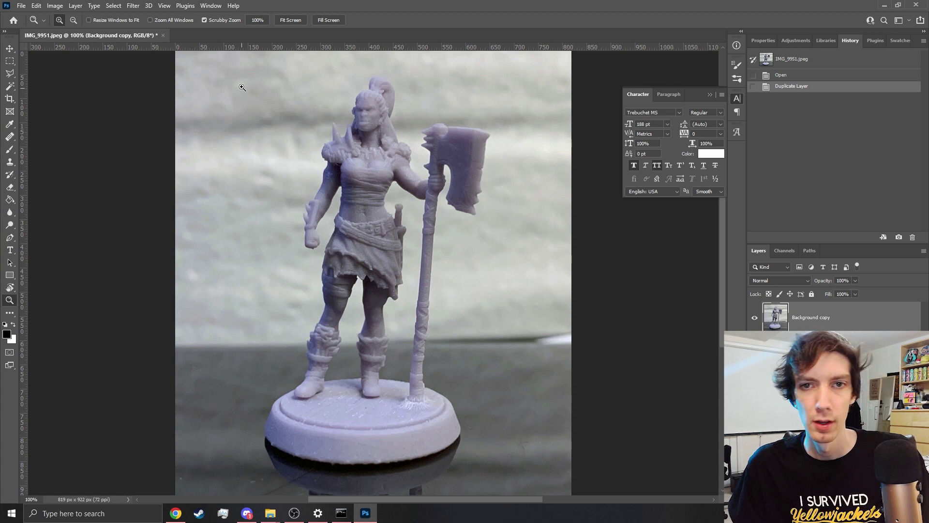
left_click(55, 5)
mouse_move(65, 31)
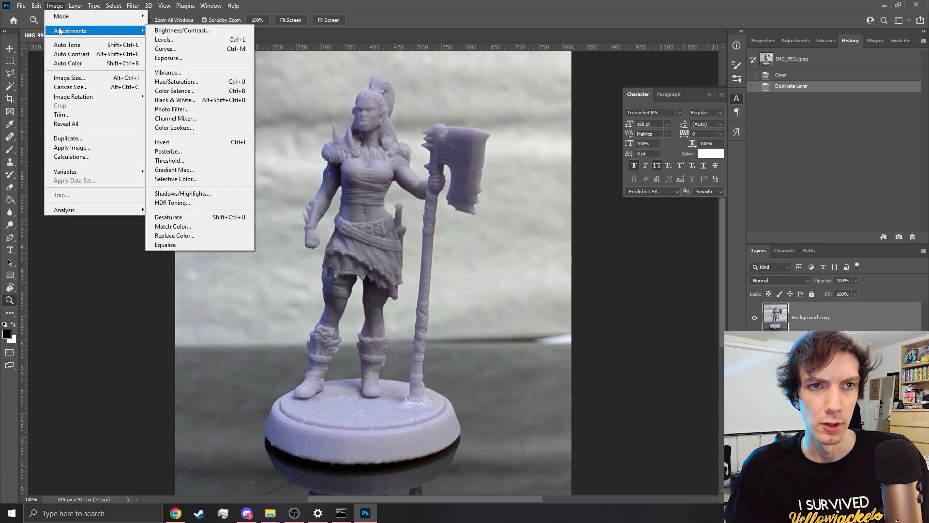
left_click(188, 40)
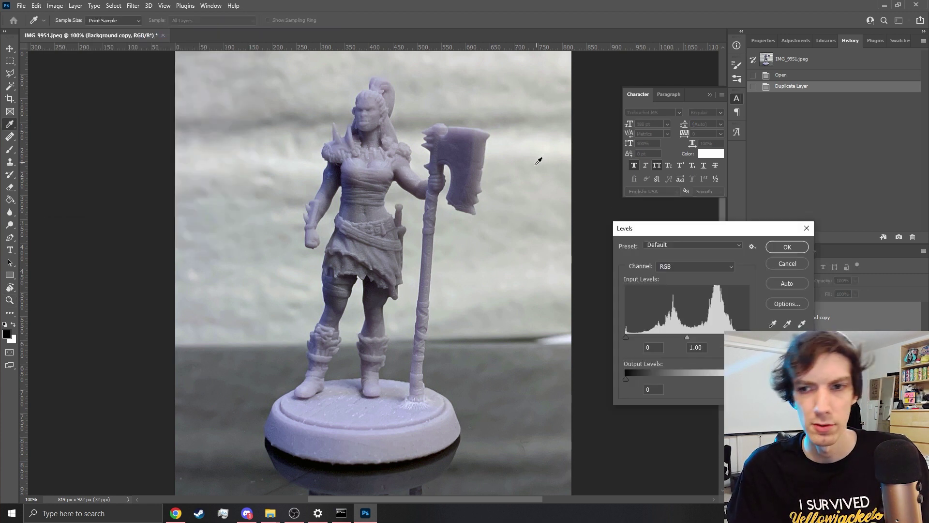
left_click_drag(626, 338, 637, 338)
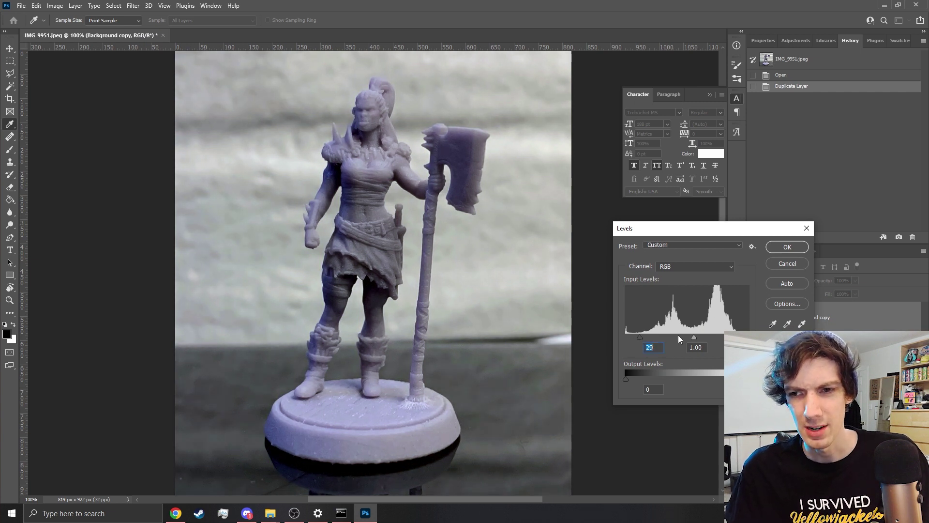
left_click_drag(693, 337, 695, 339)
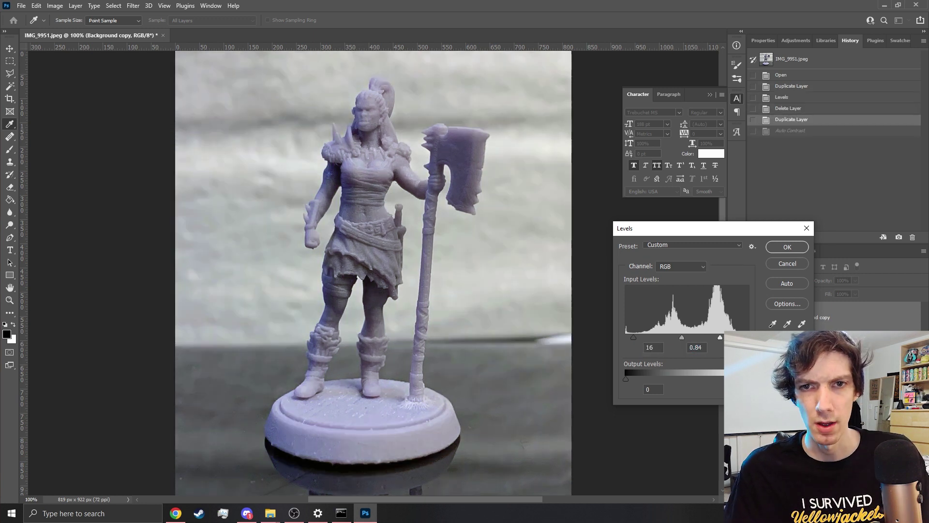
left_click(787, 247)
- Zoom in on the miniature's face and open the WN2107AC06.png render for comparison
left_click_drag(372, 124, 476, 253)
left_click(476, 253)
left_click(433, 251, "alt")
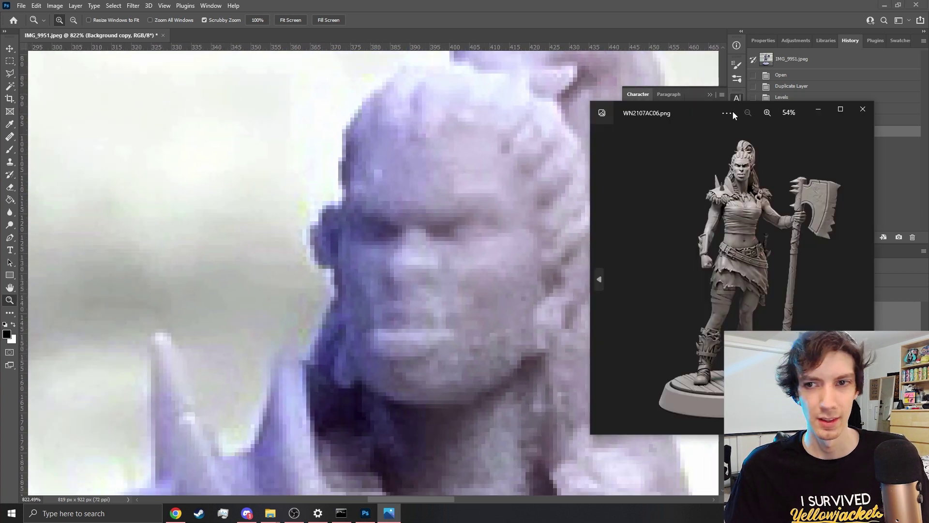
- Inspect the reference render's face, close it, and fit the whole photo on screen
scroll(759, 177, "up", 5)
left_click_drag(759, 178, 762, 305)
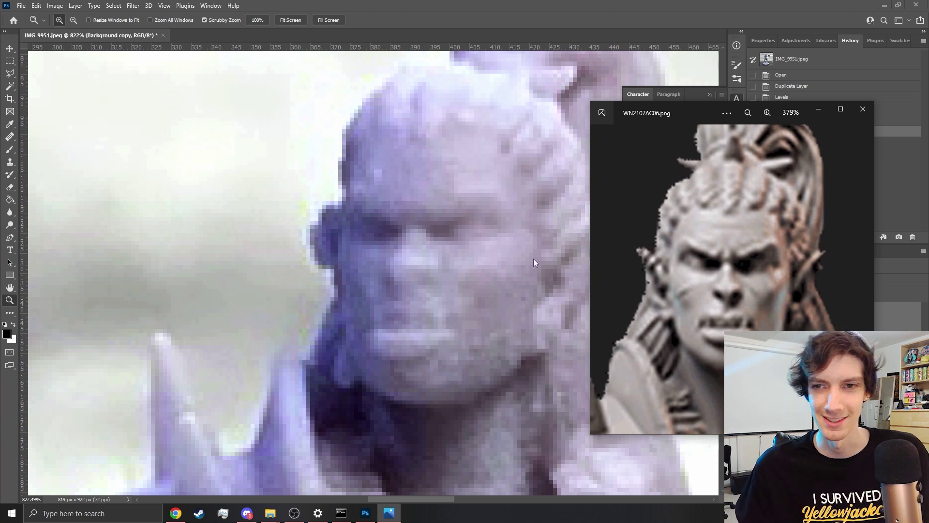
left_click(862, 109)
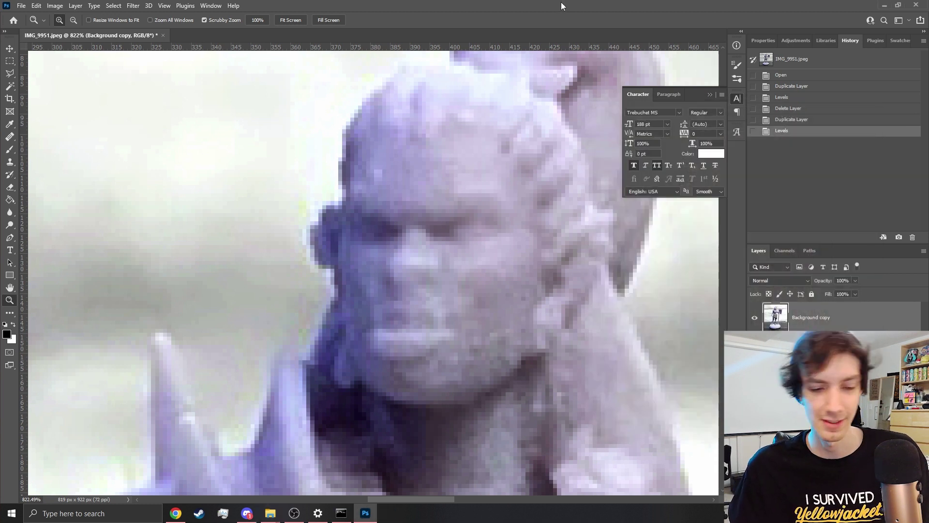
right_click(418, 114)
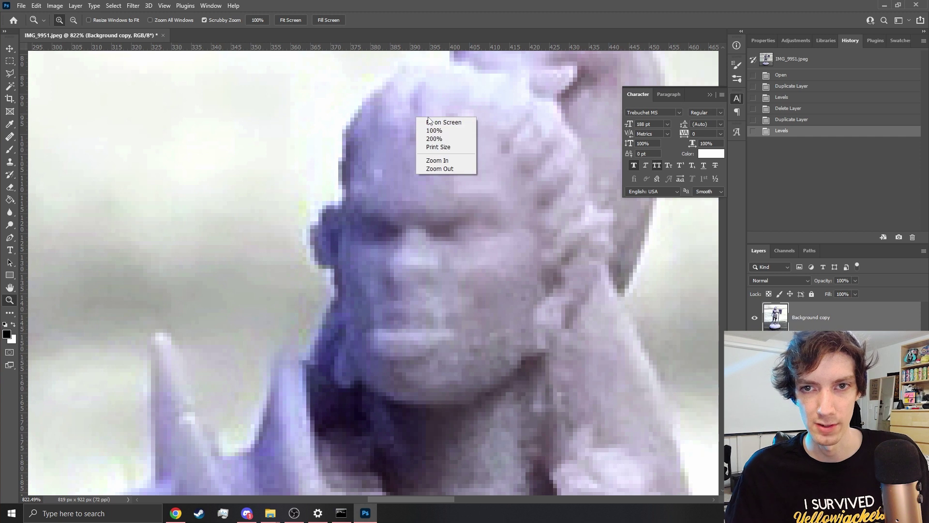
left_click(431, 123)
- Apply Unsharp Mask with Amount 36%, Radius 24.5 and Threshold 25
key("ctrl+alt+f")
left_click_drag(611, 338, 617, 338)
left_click(697, 239)
left_click(697, 238)
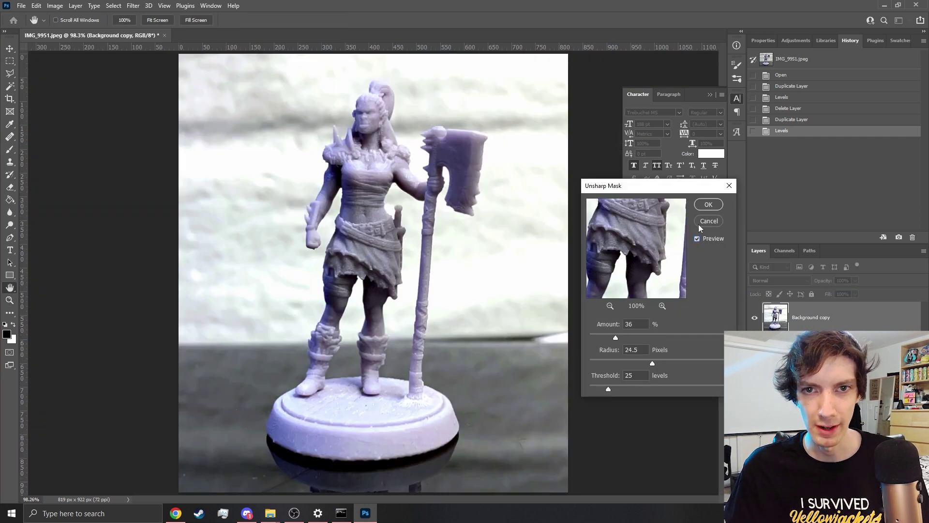
left_click(708, 204)
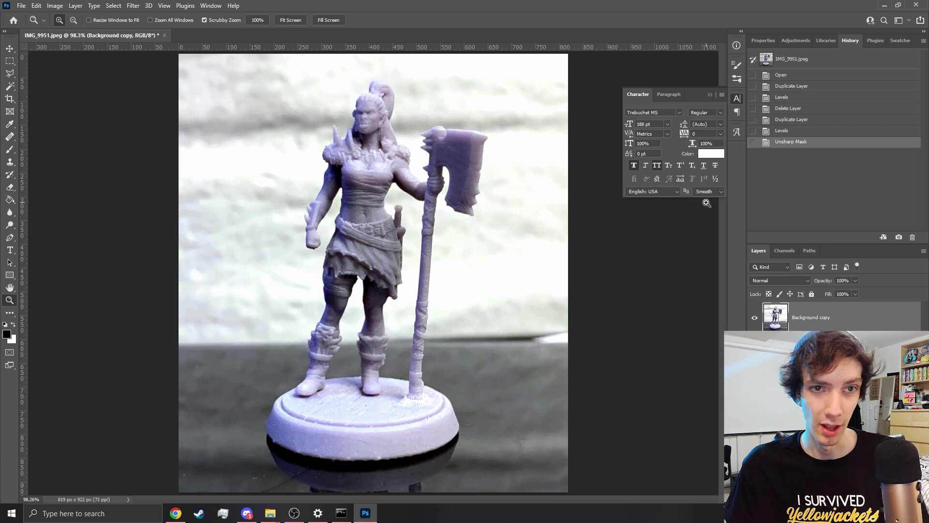
- Quit Photoshop without saving and drop the sharpened photo into ControlNet's image input
left_click(916, 5)
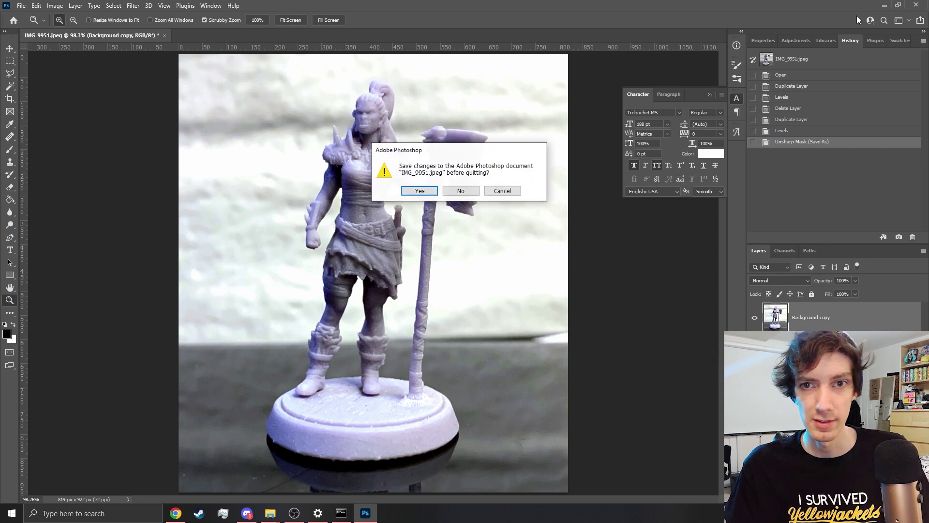
left_click(460, 190)
left_click_drag(44, 489, 121, 334)
- Set the annotator resolution to 638 and preview the new edge map
key("F11")
scroll(283, 314, "down", 3)
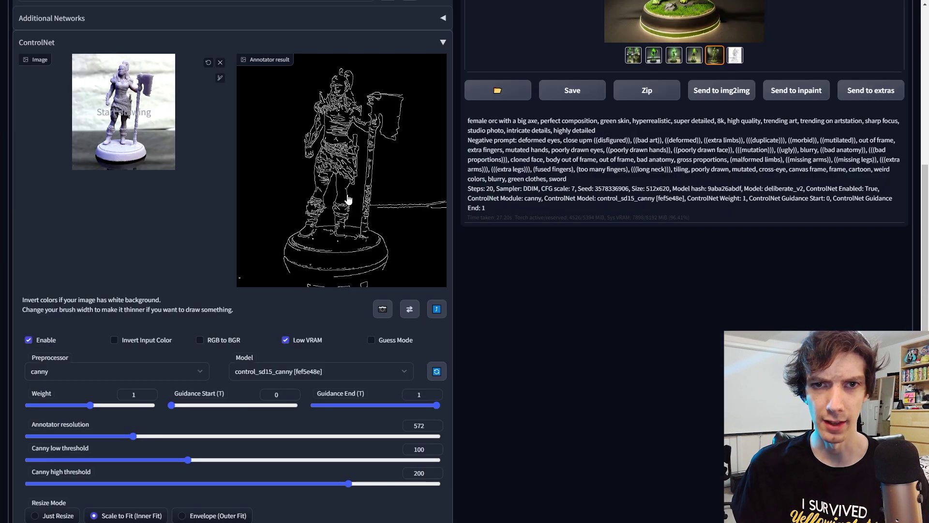
left_click(146, 436)
scroll(146, 434, "down", 3)
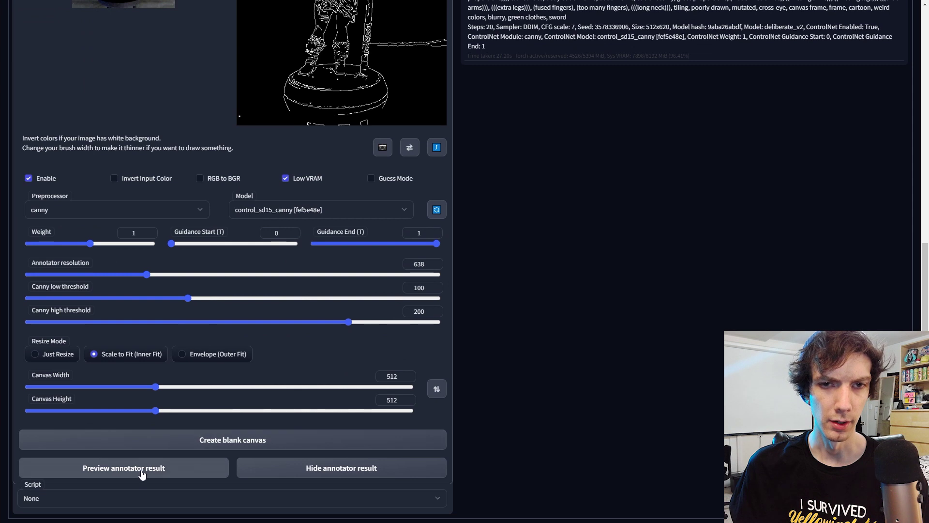
left_click(141, 467)
scroll(220, 373, "up", 7)
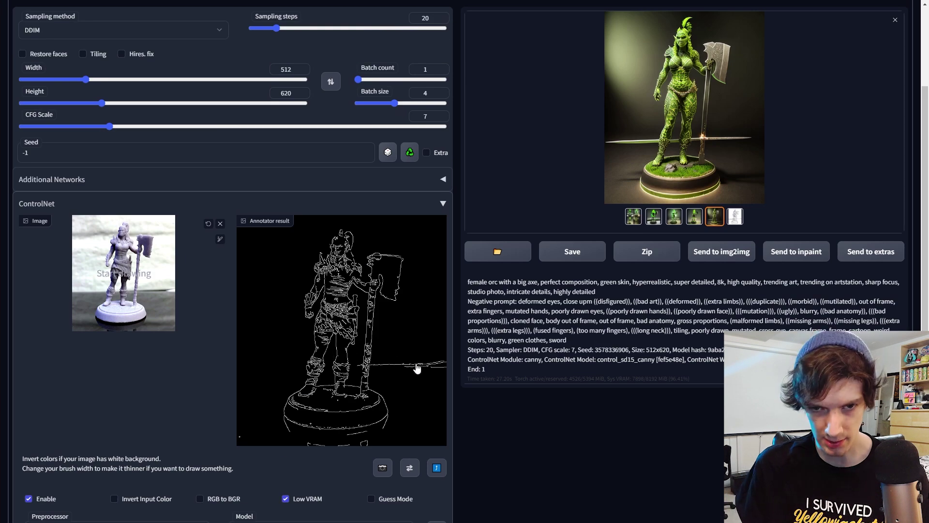
- Check the previous orc result, then generate a new batch of four orcs
left_click(676, 169)
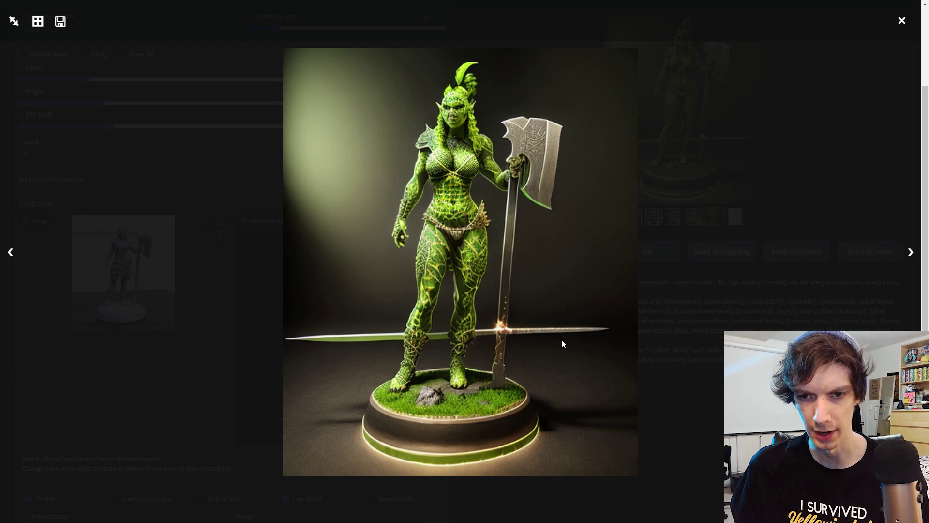
scroll(656, 381, "down", 3)
left_click(656, 380)
scroll(570, 311, "up", 7)
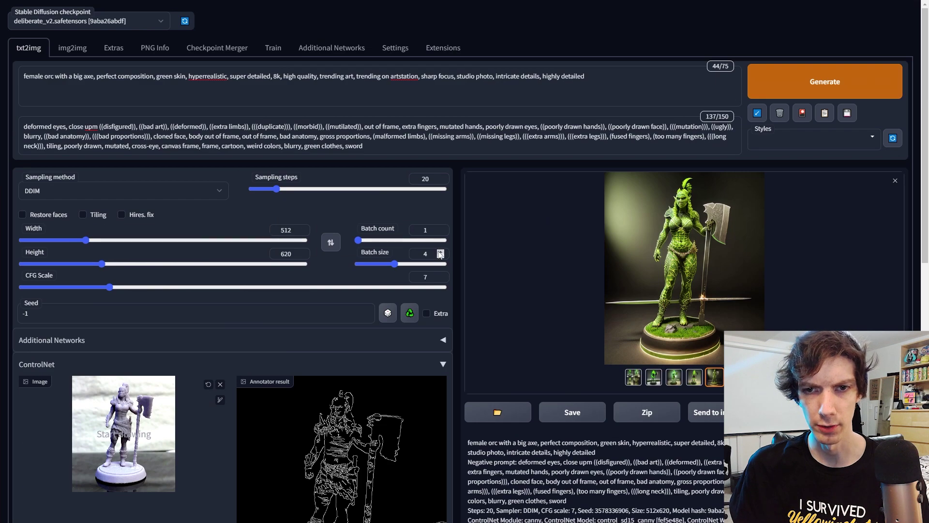
left_click(789, 81)
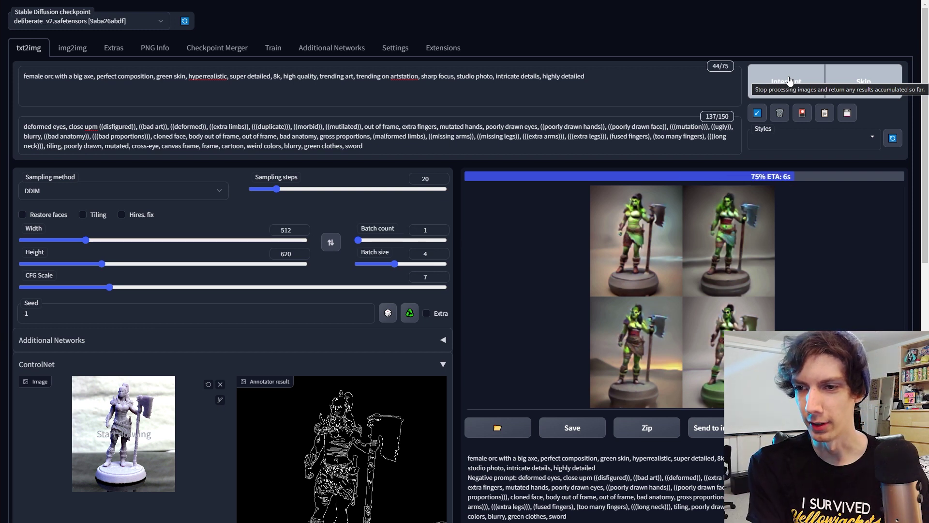
- Browse the new green orc renders full-screen, ending on the sunset orc, and close the viewer
left_click(634, 285)
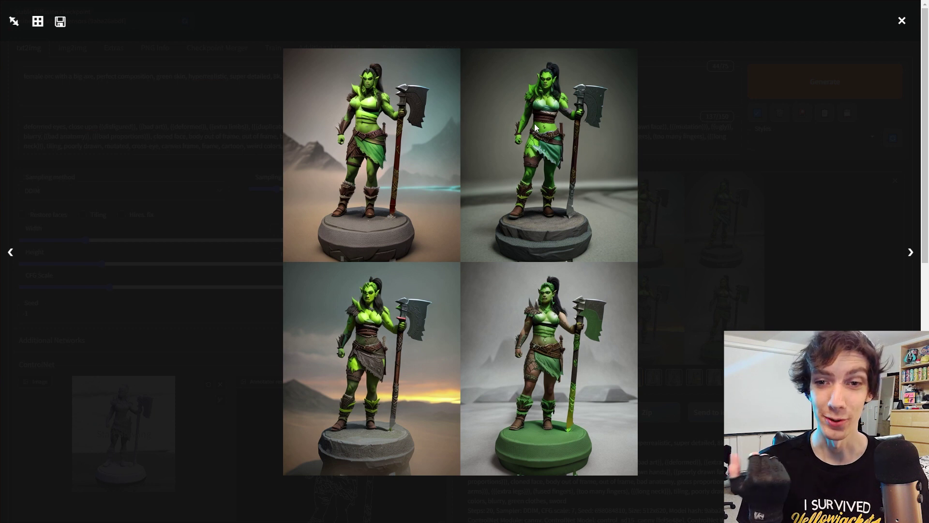
key("Right")
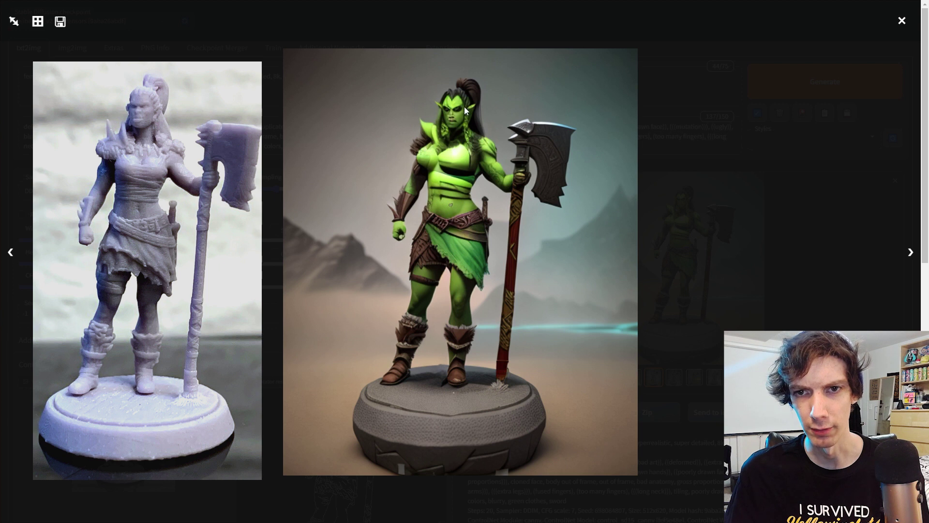
left_click(454, 330)
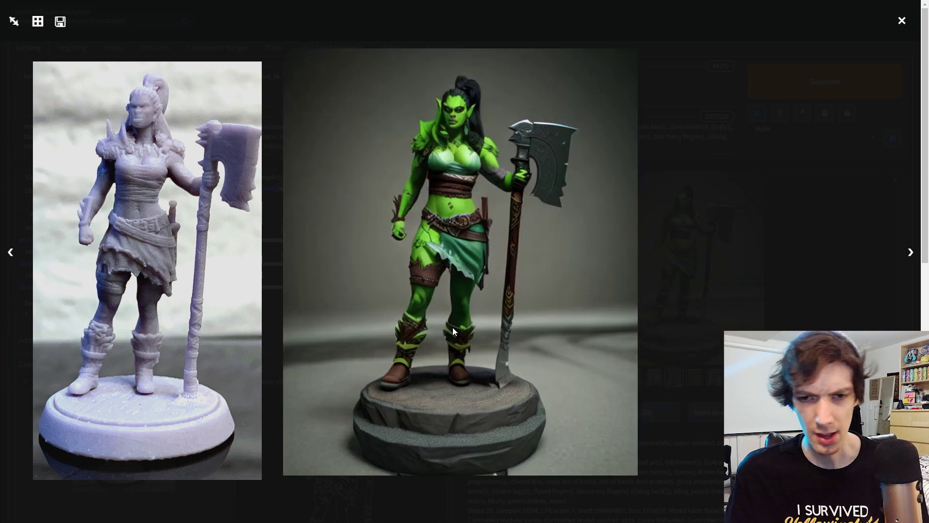
left_click(453, 331)
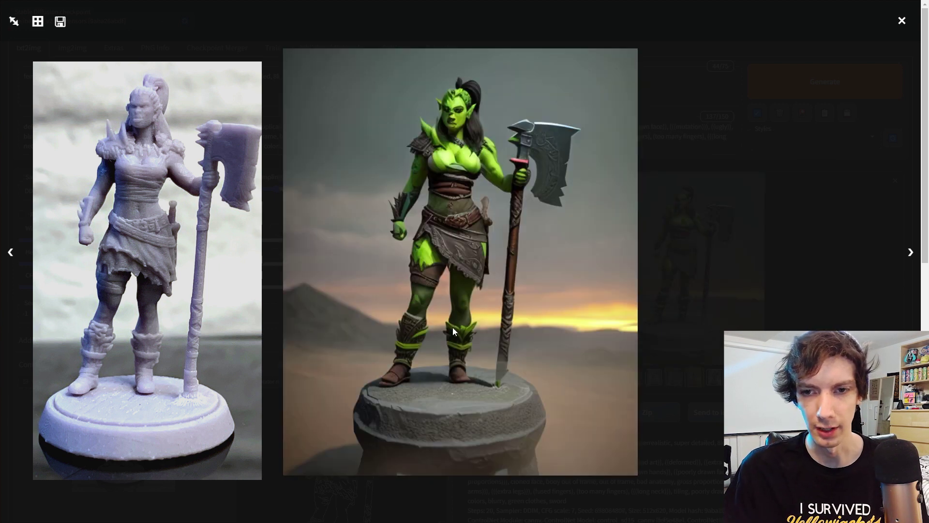
left_click(452, 327)
left_click(452, 327)
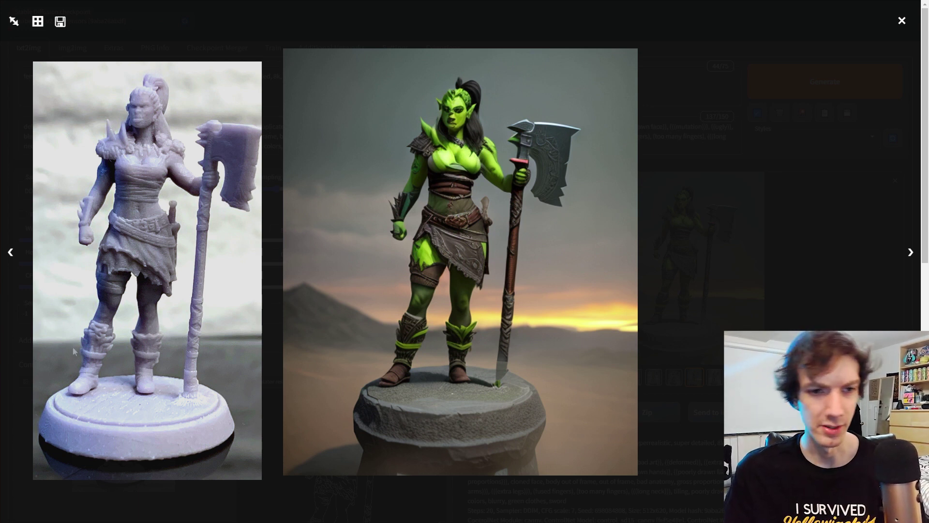
left_click(95, 254)
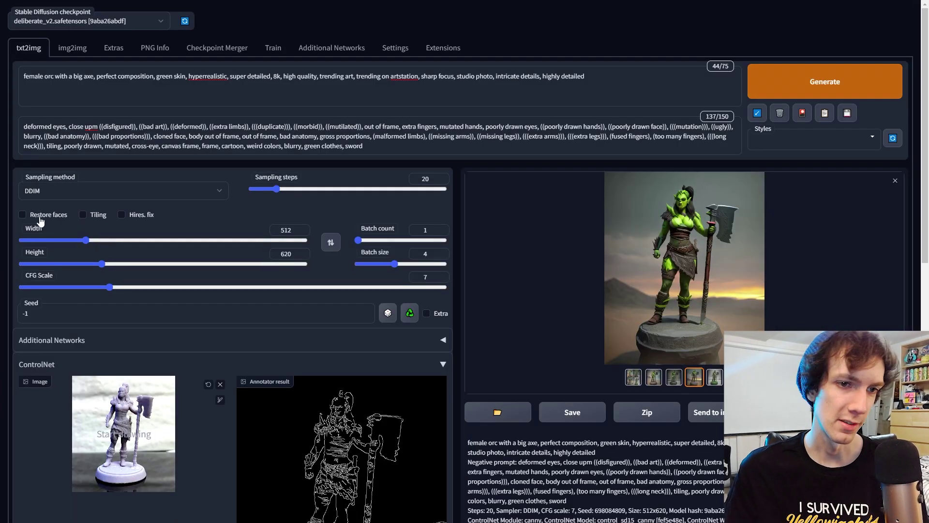
left_click(658, 274)
key("Right")
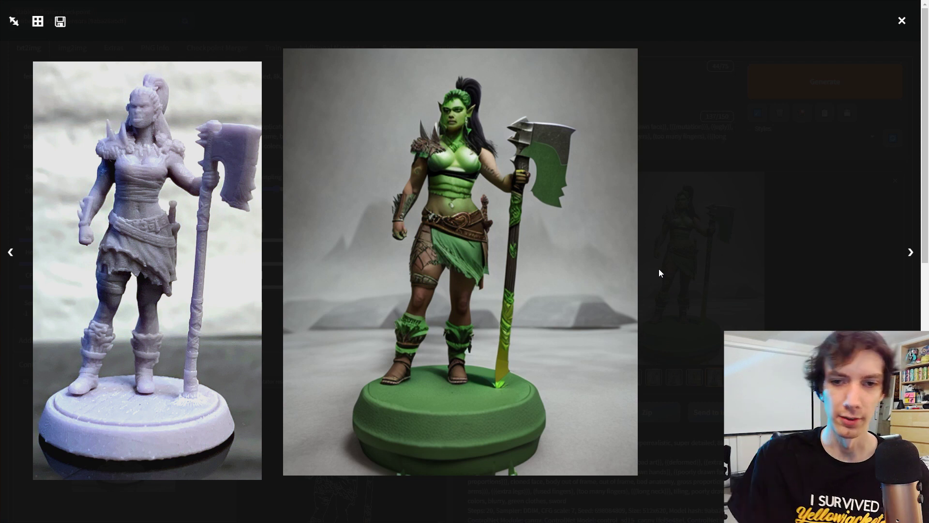
left_click(679, 287)
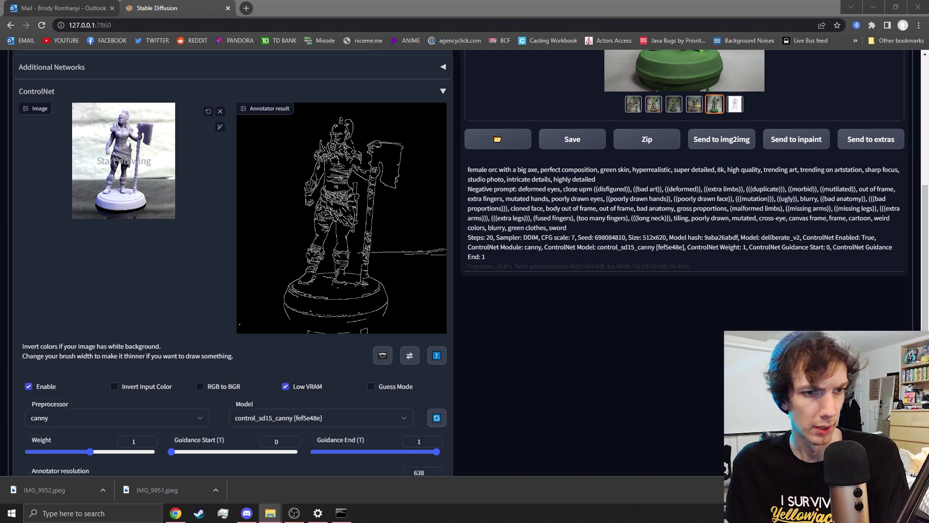
- Load IMG_9952.jpeg, the skull-faced bust photo, into the ControlNet image box
left_click_drag(43, 490, 116, 164)
scroll(232, 242, "down", 5)
left_click_drag(694, 115, 326, 51)
scroll(370, 241, "up", 5)
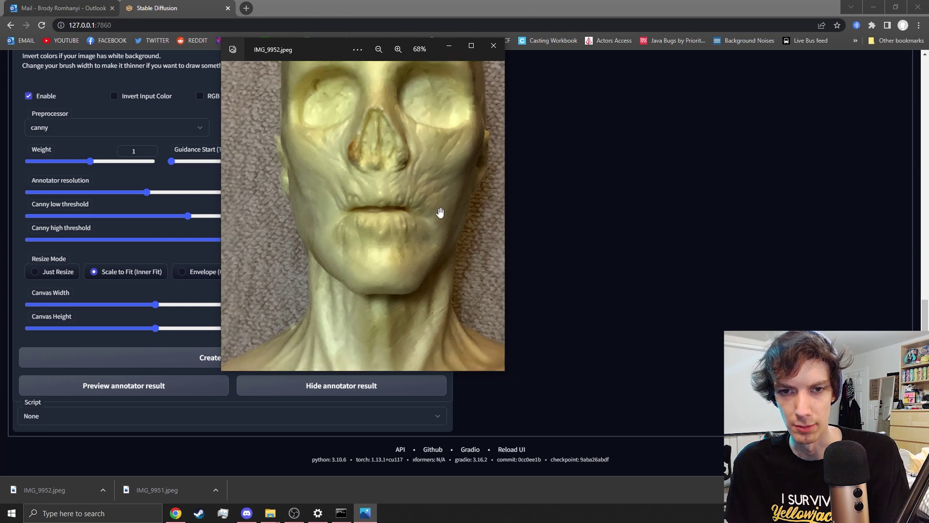
scroll(436, 194, "down", 2)
scroll(416, 242, "down", 5)
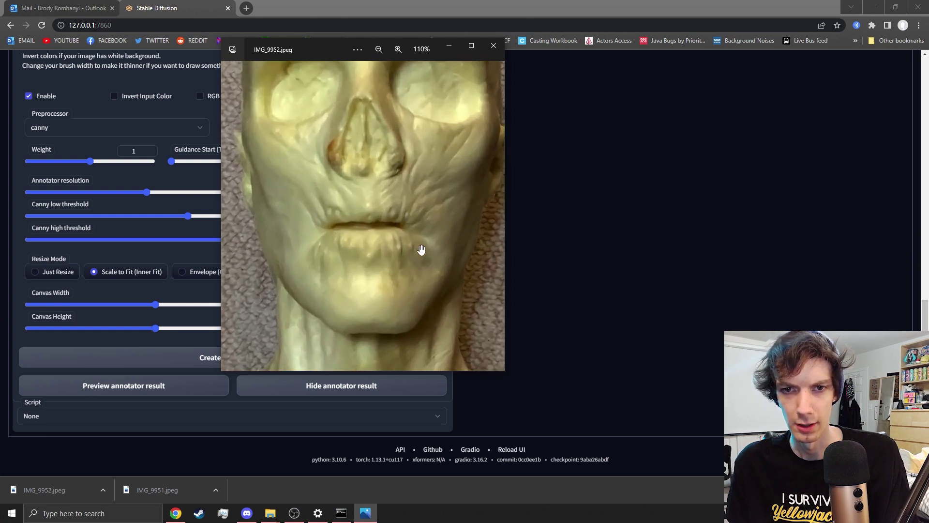
left_click(496, 47)
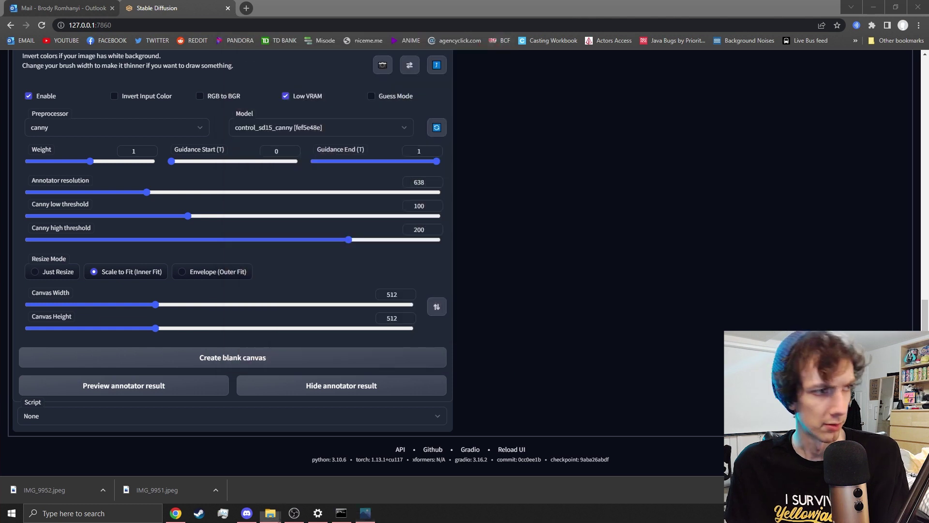
- Set the annotator resolution to 760 and preview the bust's sparse edge map
scroll(101, 160, "up", 3)
scroll(101, 162, "up", 4)
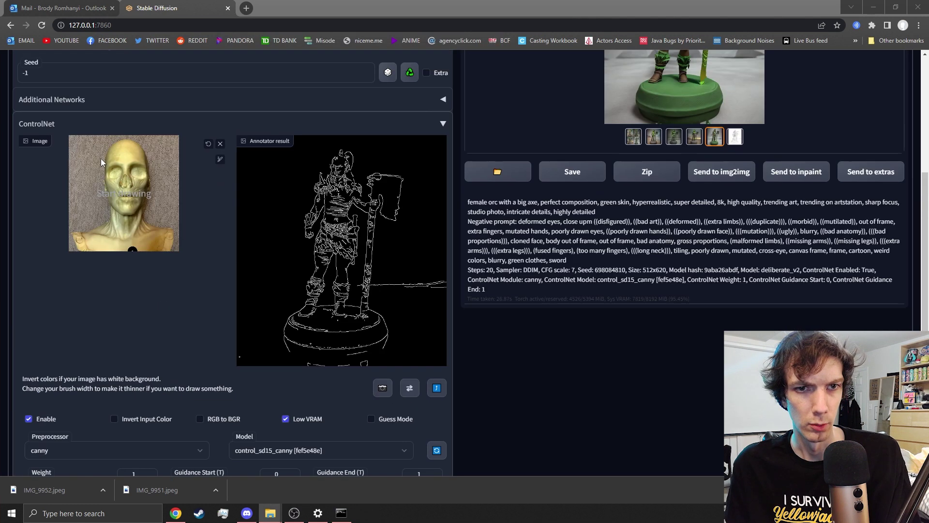
scroll(101, 189, "down", 7)
scroll(180, 304, "up", 7)
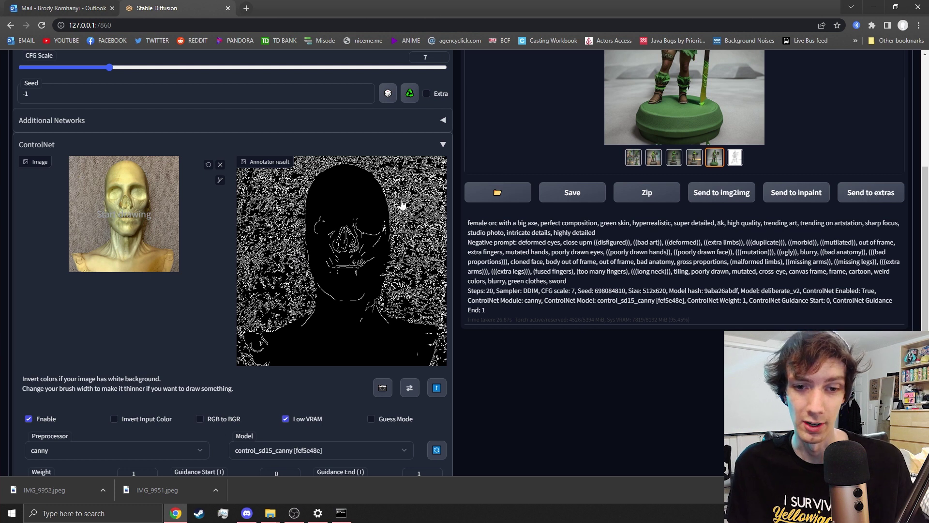
scroll(273, 255, "down", 7)
mouse_move(150, 192)
left_mouse_down()
mouse_move(77, 192)
mouse_move(303, 193)
left_mouse_up()
left_click(218, 380)
- Lower the annotator resolution slider for the bust's edge map
scroll(303, 325, "up", 7)
scroll(303, 321, "down", 3)
scroll(302, 321, "down", 3)
scroll(269, 266, "up", 3)
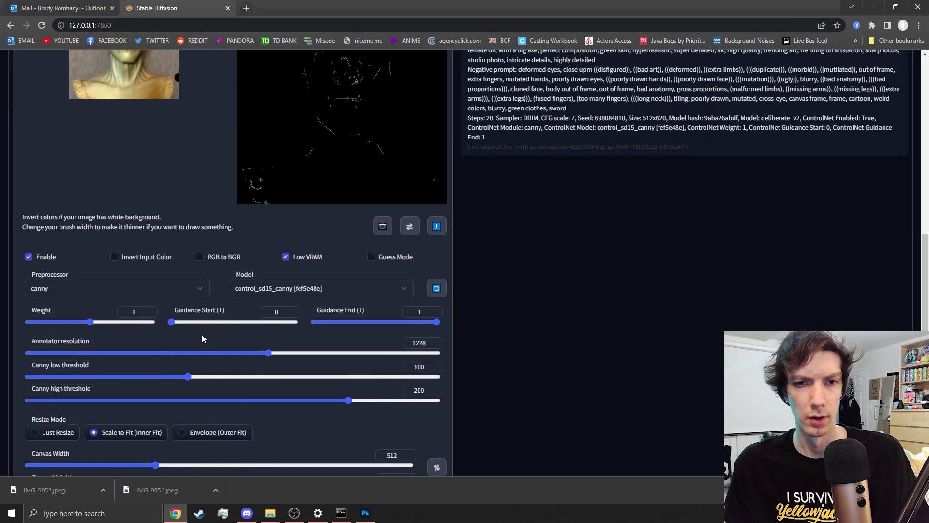
left_click_drag(184, 352, 130, 353)
scroll(130, 356, "down", 4)
- Refresh the bust's edge preview, then preview it again at resolution 372
left_click(129, 386)
scroll(130, 383, "up", 7)
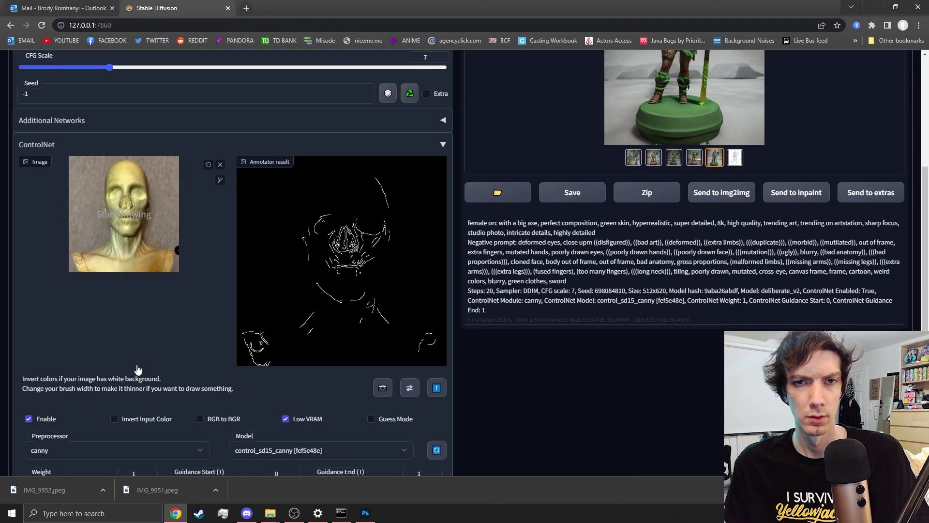
scroll(137, 367, "down", 3)
left_click_drag(137, 355, 94, 355)
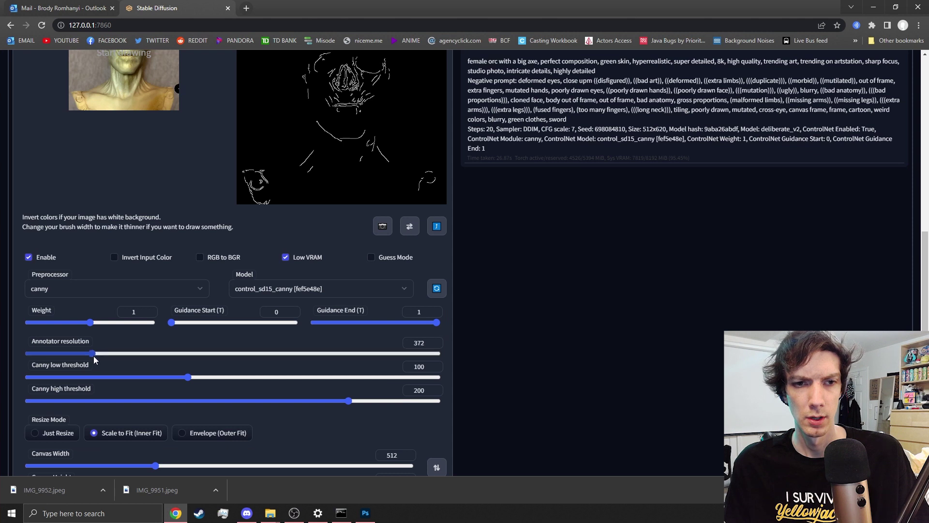
scroll(94, 363, "down", 3)
left_click(93, 385)
- Drop the annotator resolution to 224 and preview the edges
scroll(99, 373, "up", 6)
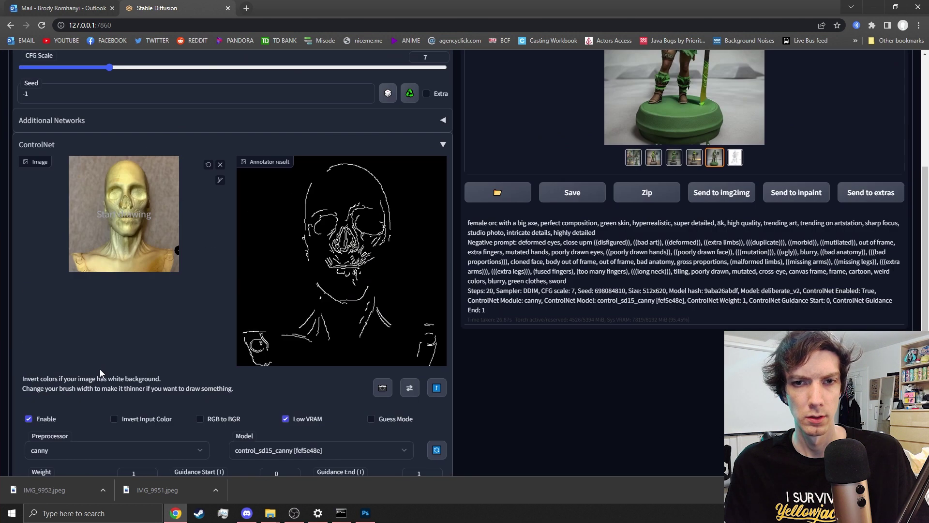
scroll(100, 368, "down", 3)
left_click_drag(84, 356, 61, 353)
scroll(63, 358, "down", 3)
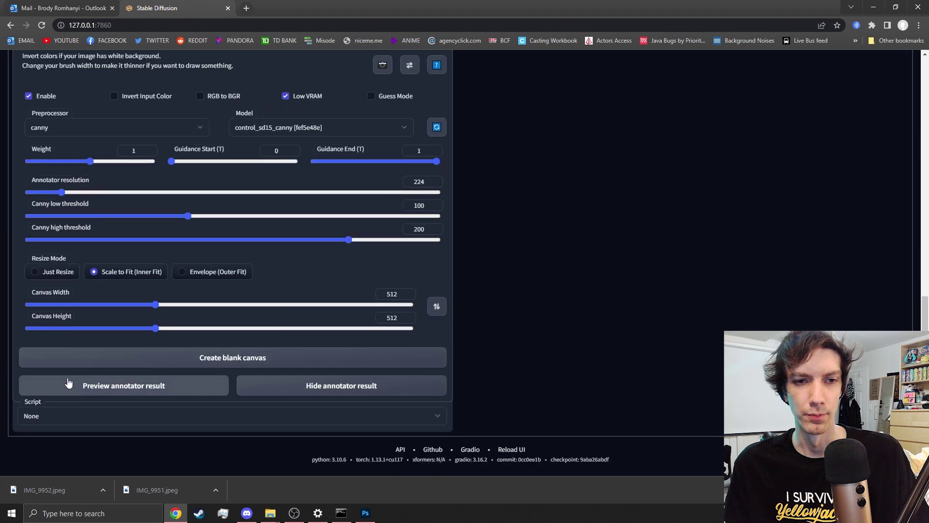
left_click(68, 382)
- Raise the annotator resolution to 292 and preview the bolder edge map
scroll(87, 356, "up", 6)
scroll(132, 317, "down", 3)
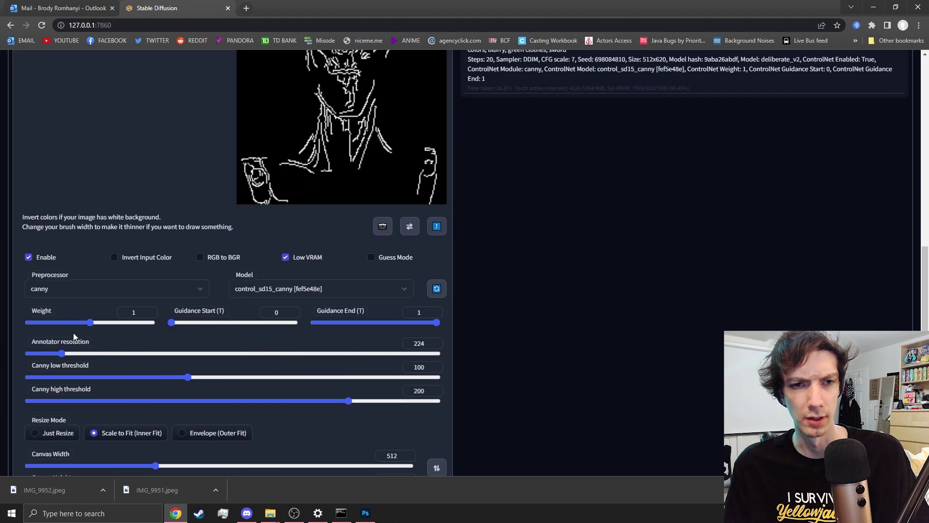
left_click_drag(61, 353, 76, 353)
scroll(76, 352, "down", 3)
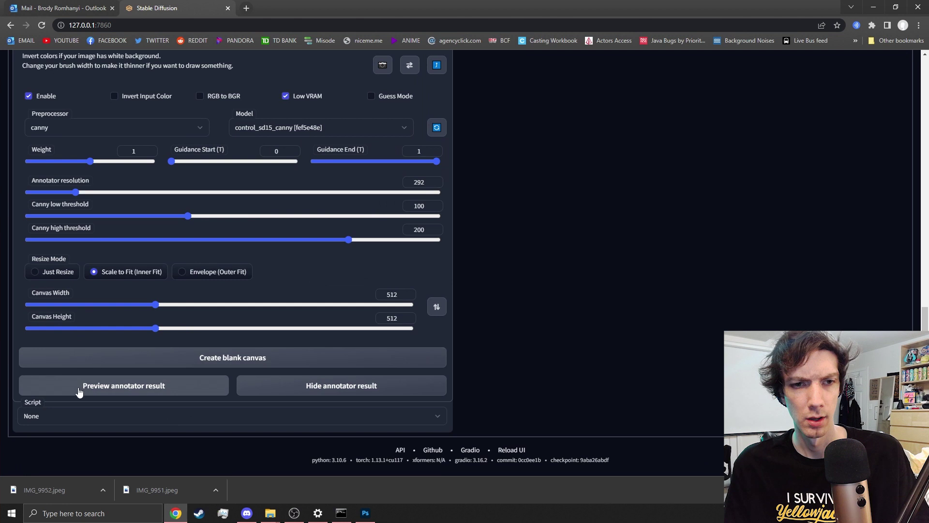
left_click(77, 385)
scroll(99, 335, "up", 8)
scroll(99, 335, "down", 2)
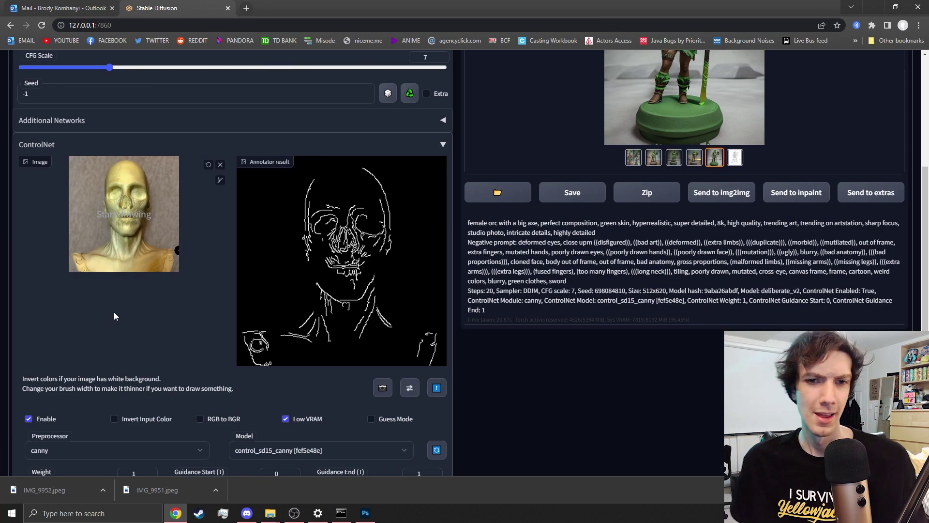
scroll(132, 297, "up", 5)
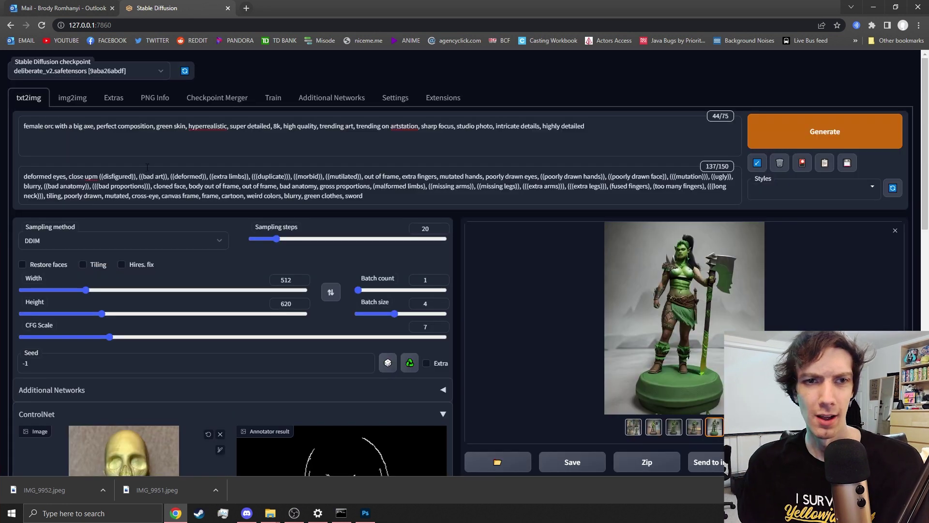
- Drop 'green clothes, sword' from the negative prompt; start the prompt with 'man with no eyes, troglodyte, undead, scary, dying, gory,'
left_click_drag(364, 195, 311, 215)
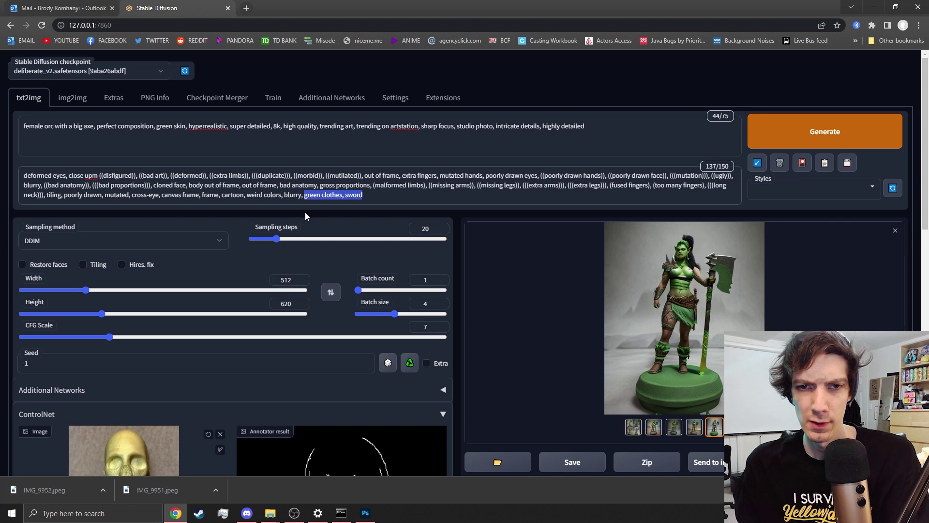
key("BackSpace")
left_click_drag(186, 126, 23, 127)
key("BackSpace")
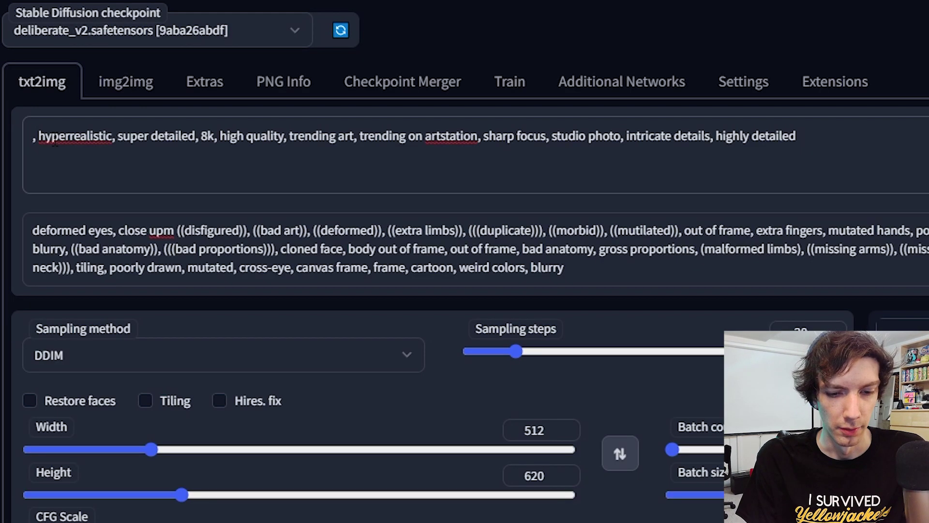
type("man with no eyes")
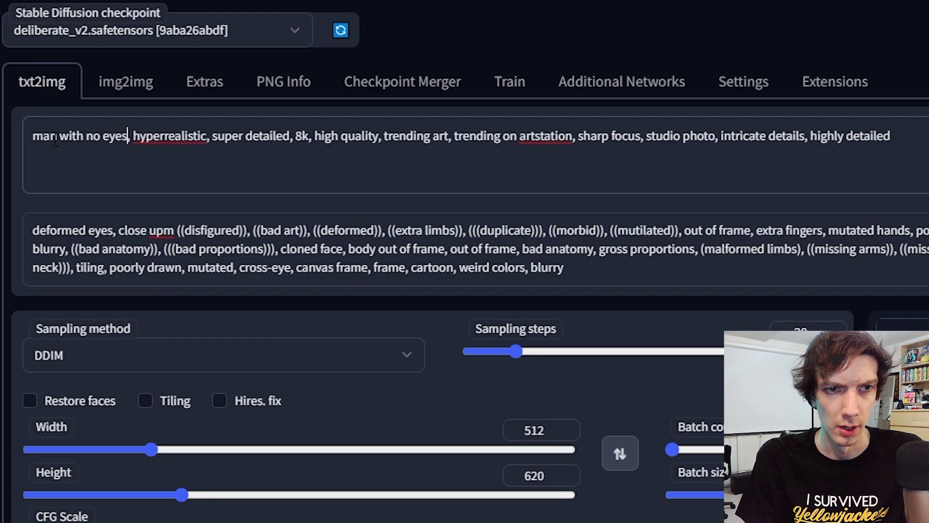
type("troglodyte, undead")
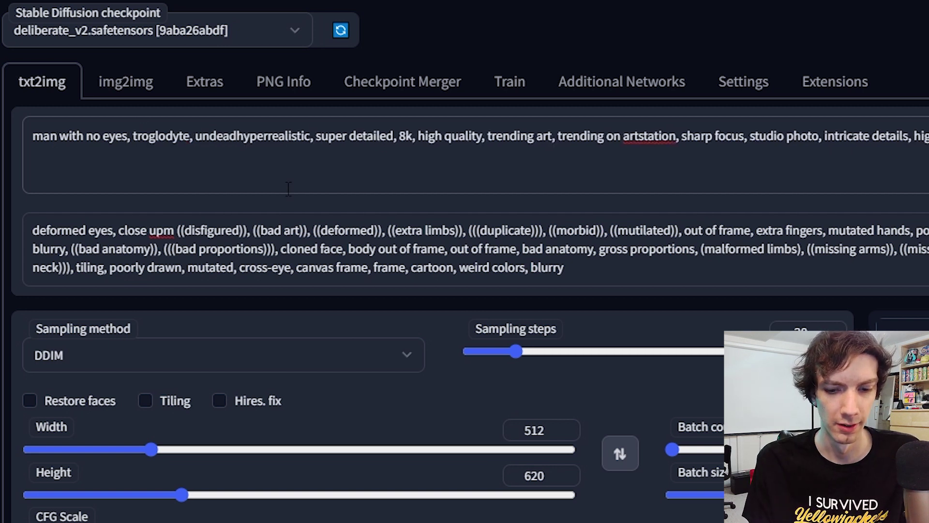
type(", scary, dying, gory,")
scroll(365, 338, "down", 7)
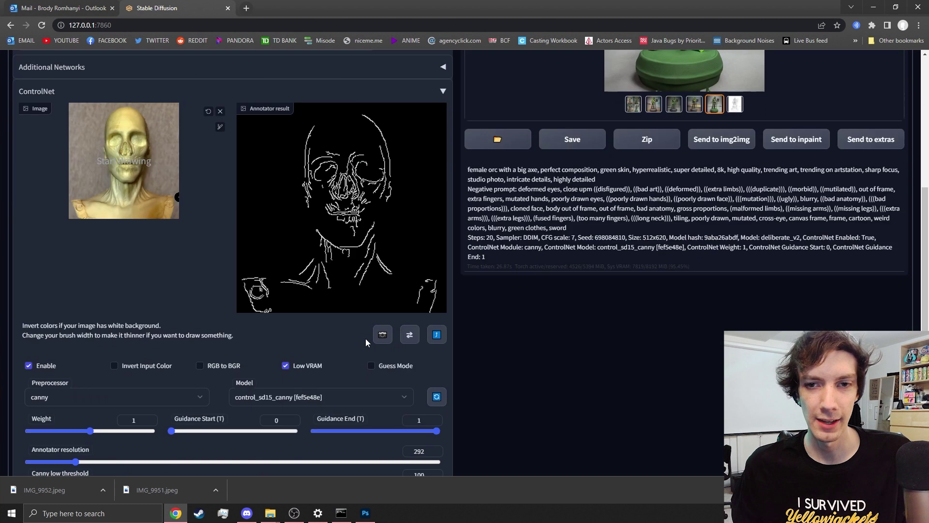
scroll(365, 338, "down", 4)
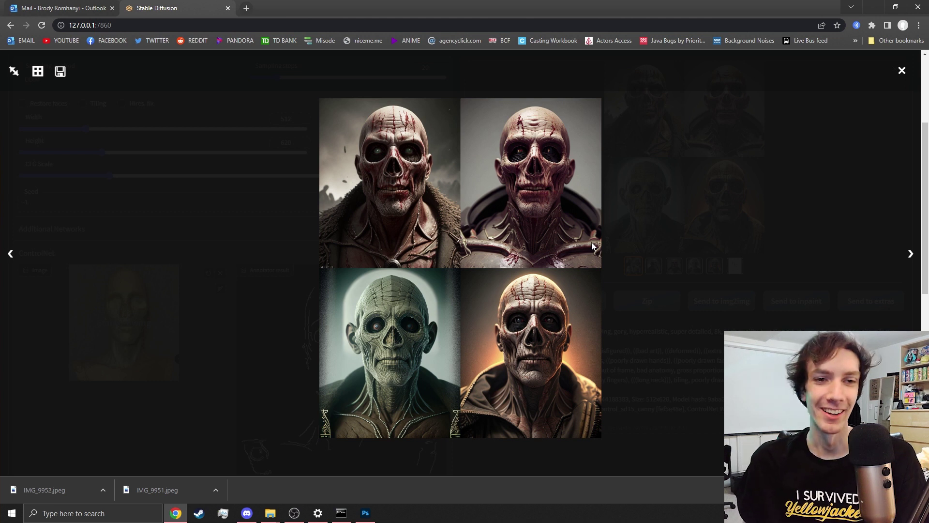
- Browse the four undead skull portraits full-screen, then close the viewer
key("Right")
key("Right")
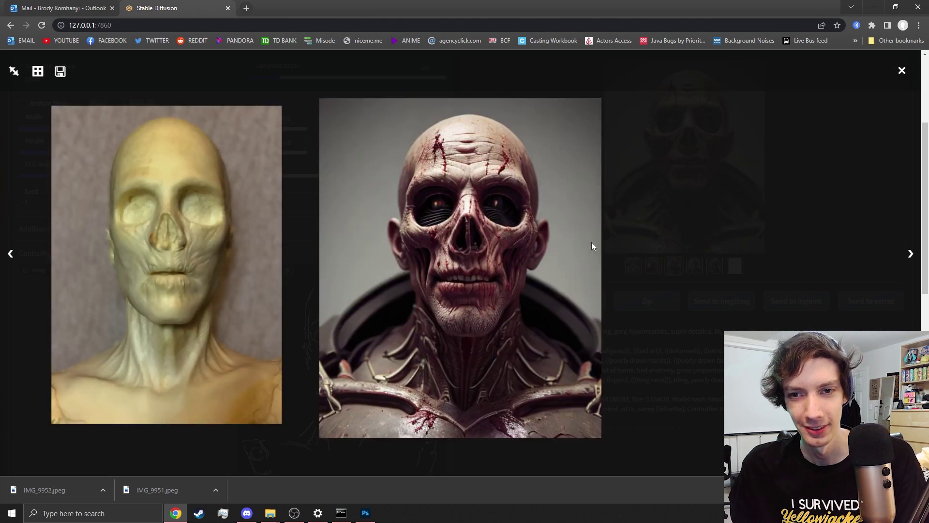
key("Right")
key("Right")
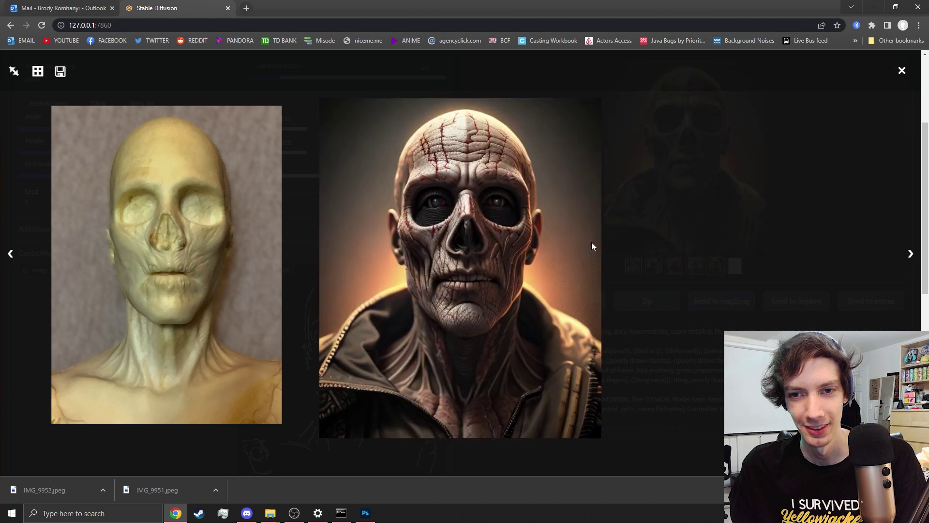
key("Right")
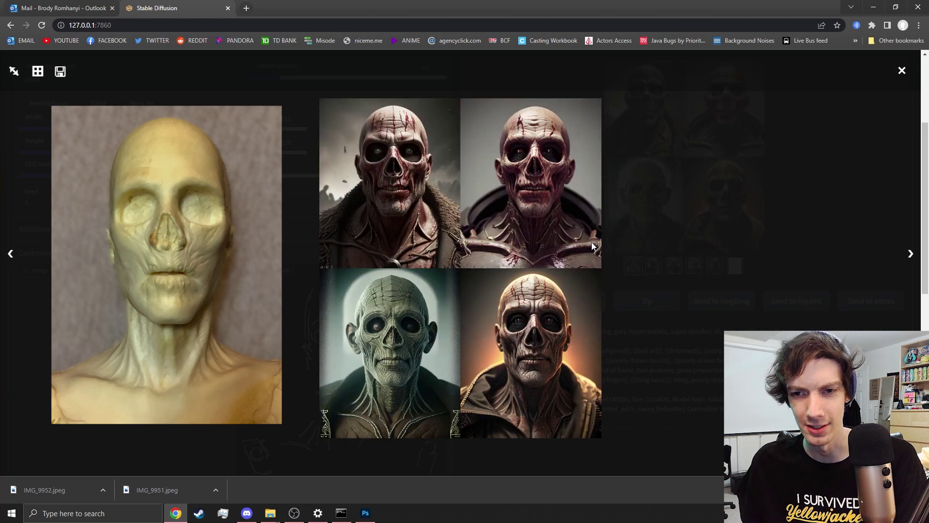
key("Right")
left_click(646, 341)
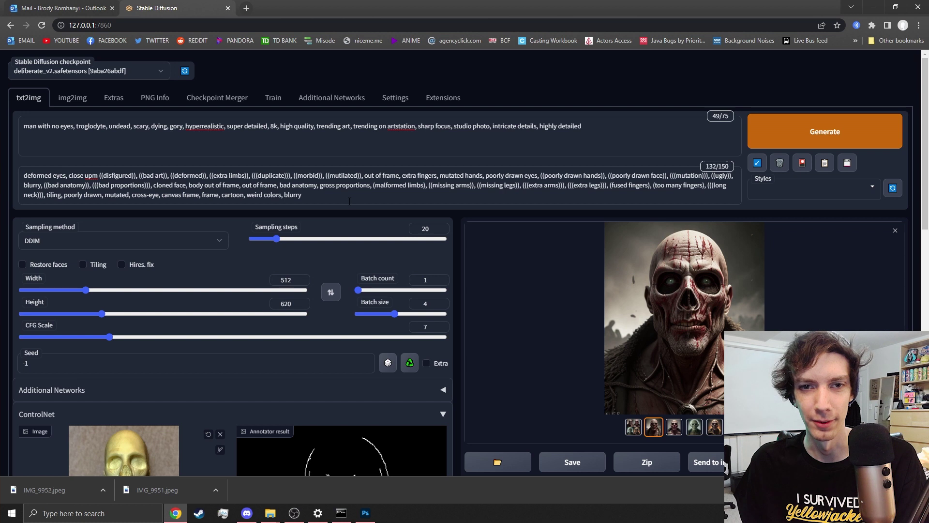
- Compare the skull results beside the bust, then switch to a different model checkpoint
left_click(697, 295)
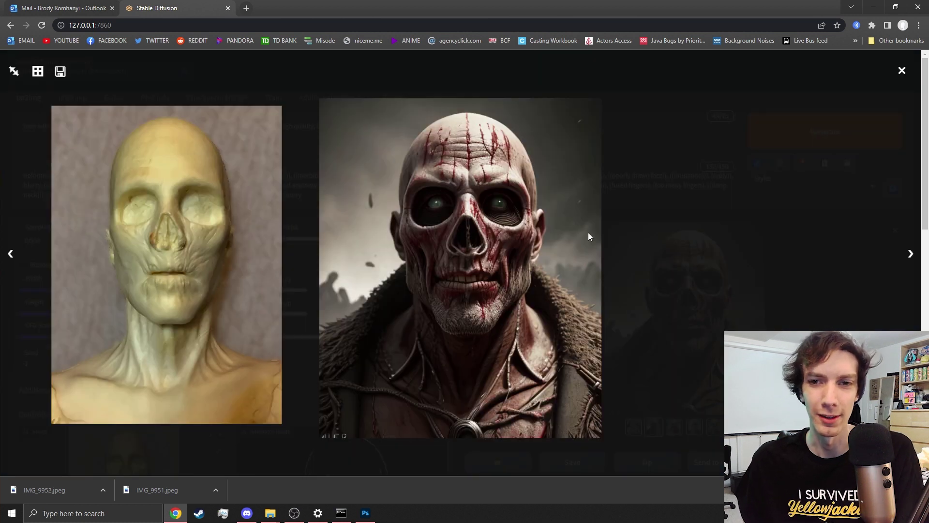
key("Left")
key("Right")
key("Right")
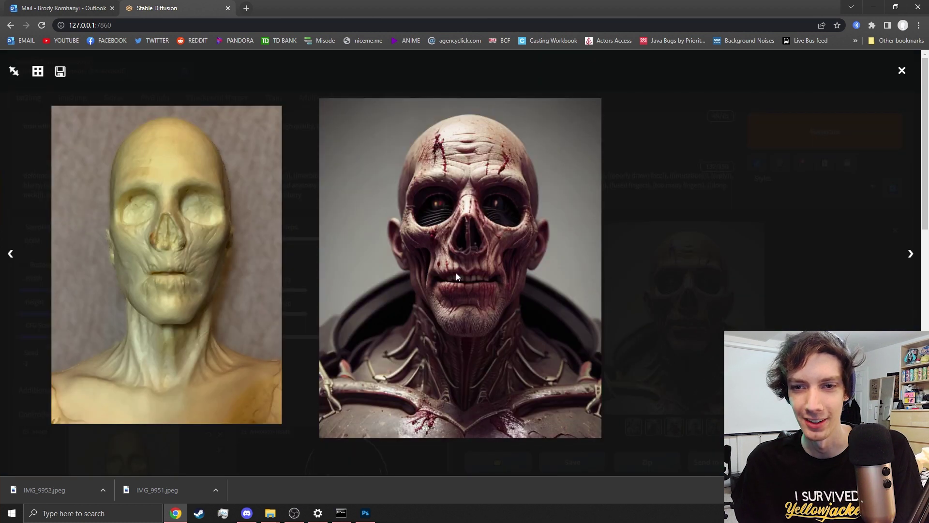
key("Right")
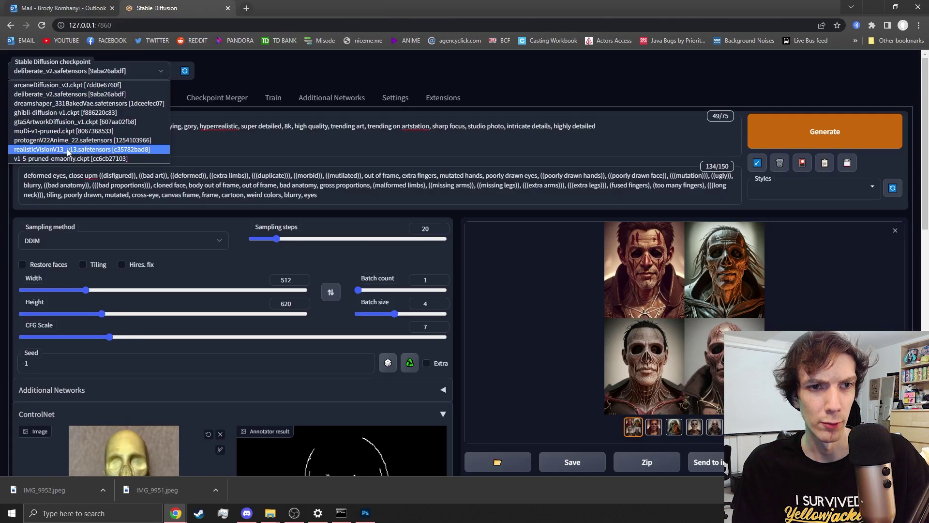
left_click(68, 149)
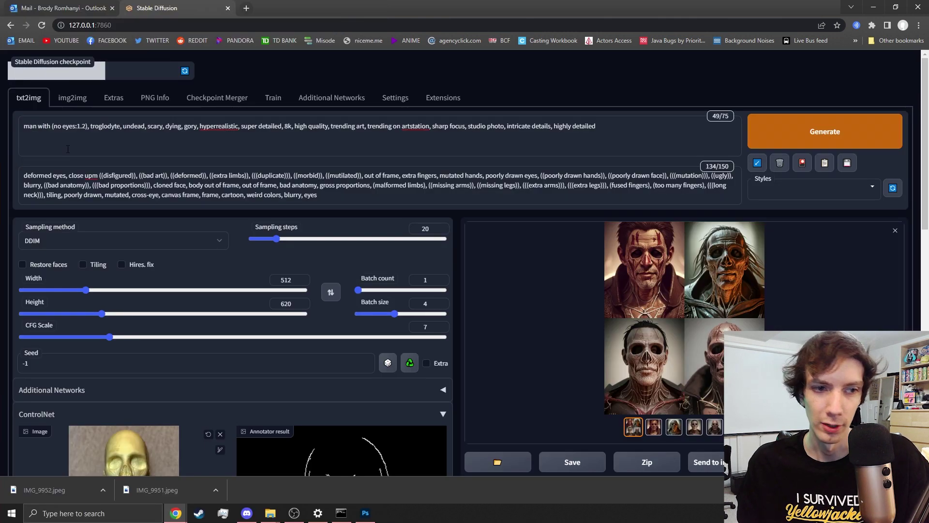
- Compare the bust photo with the realisticVisionV13 portraits, browsing through to the hooded old man
mouse_move(175, 512)
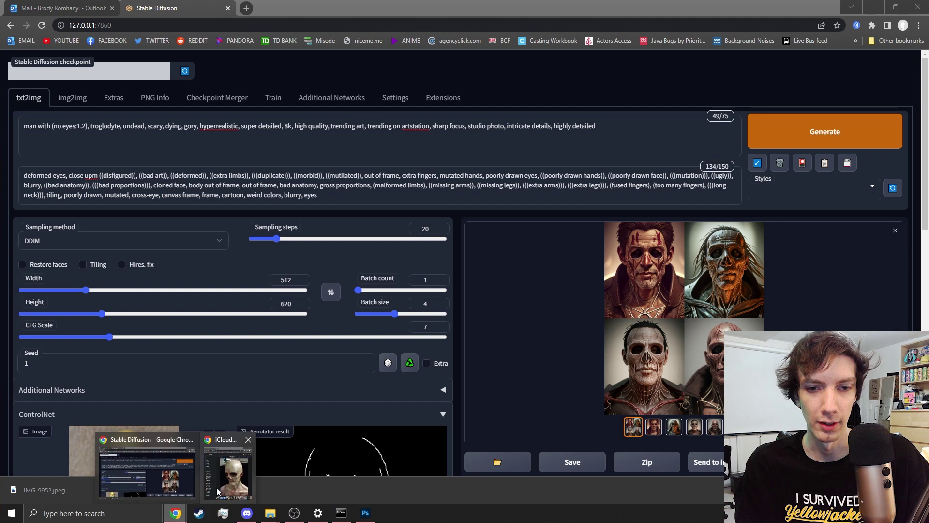
left_click(222, 459)
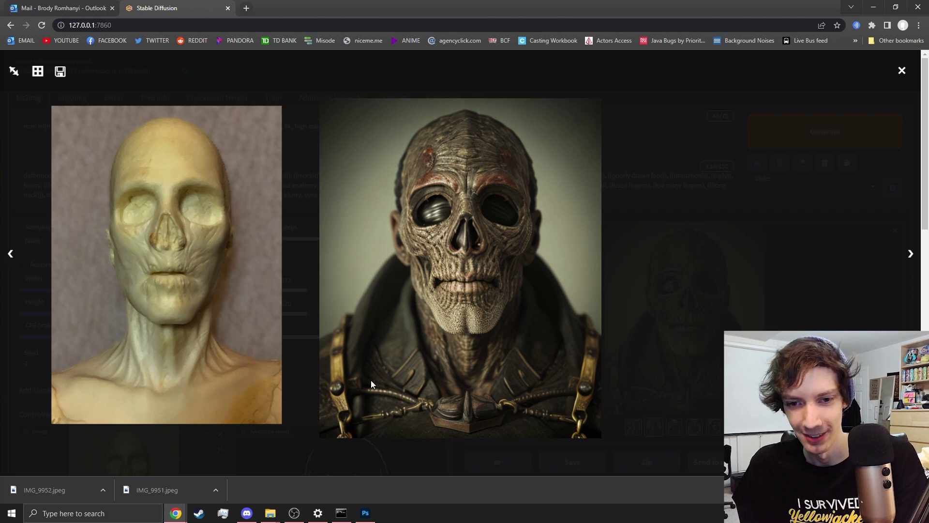
key("Right")
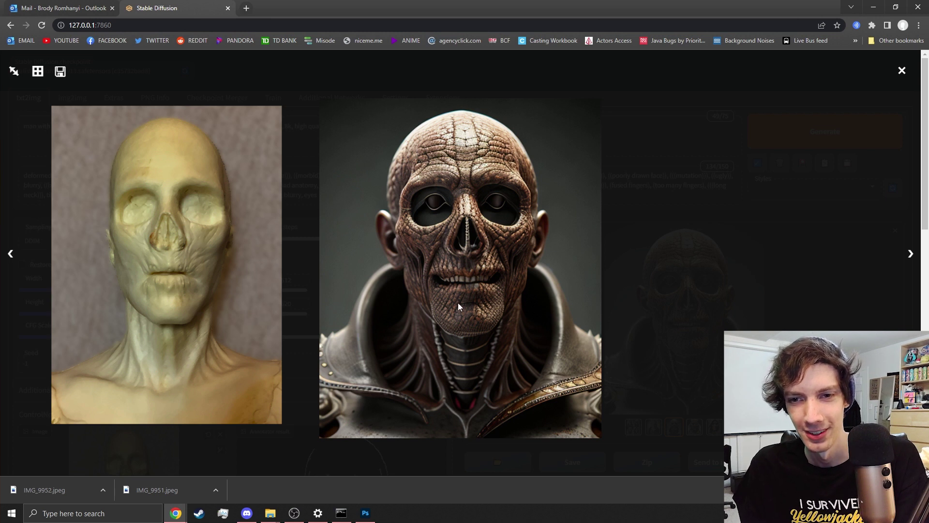
key("Right")
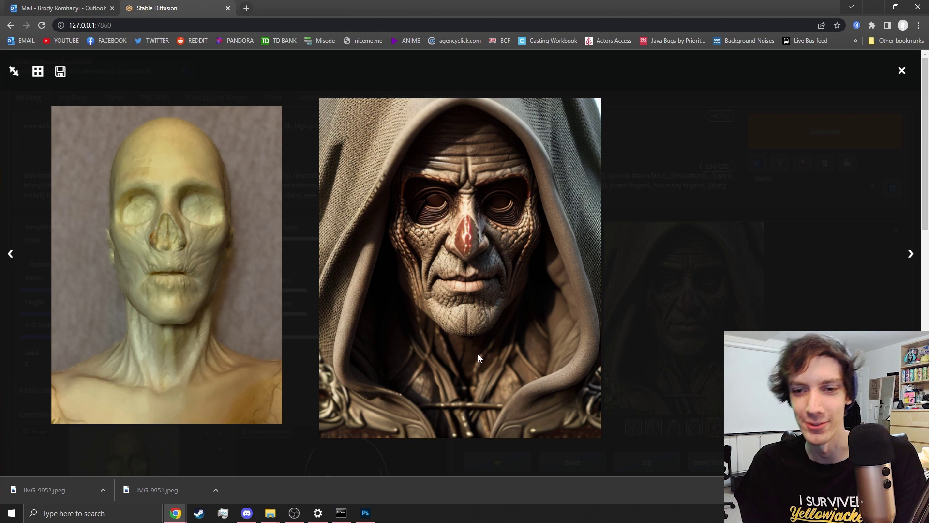
left_click(490, 454)
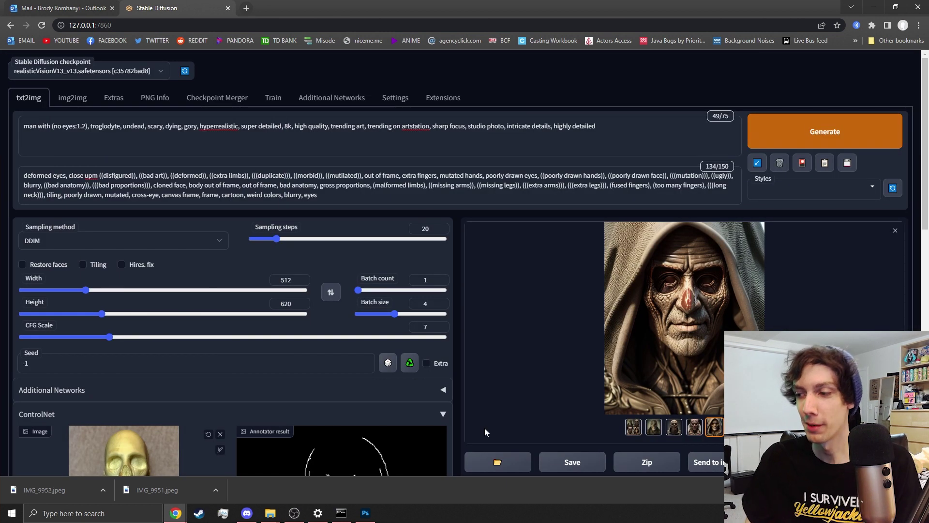